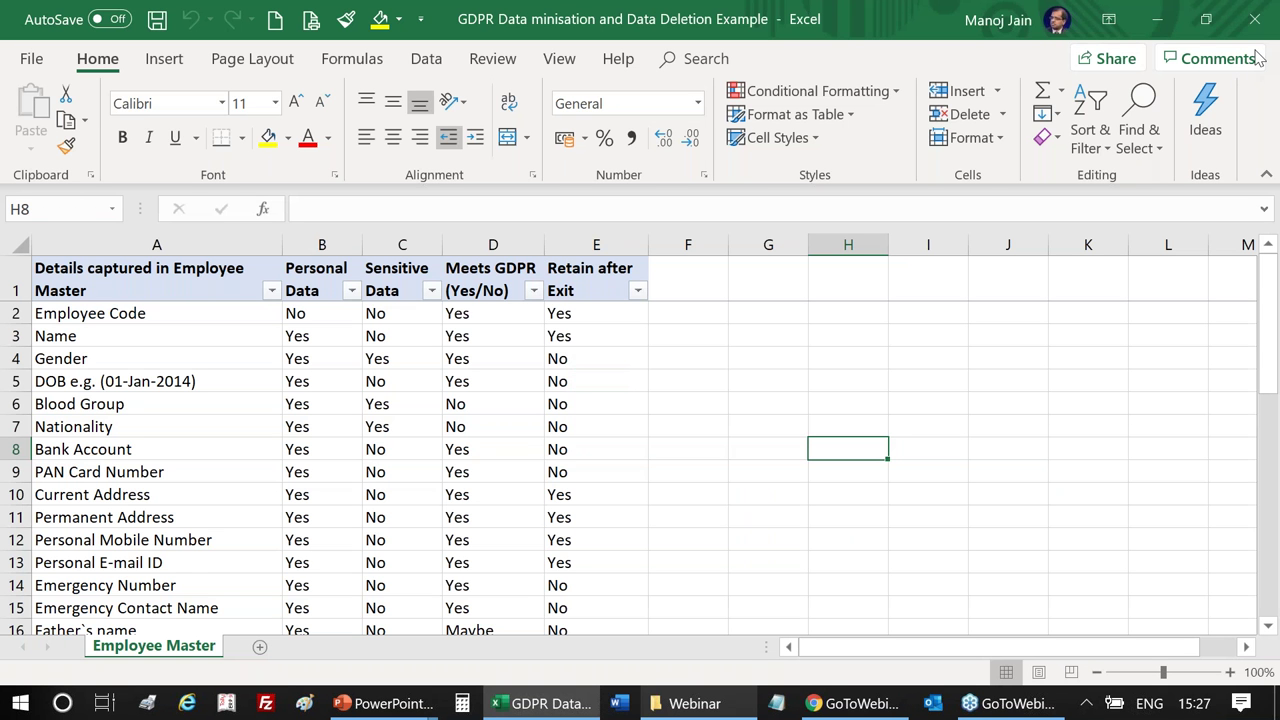
# Review the whole list of details captured in the Employee Master, from Employee Code to the consent note.
pyautogui.click(1008, 358)
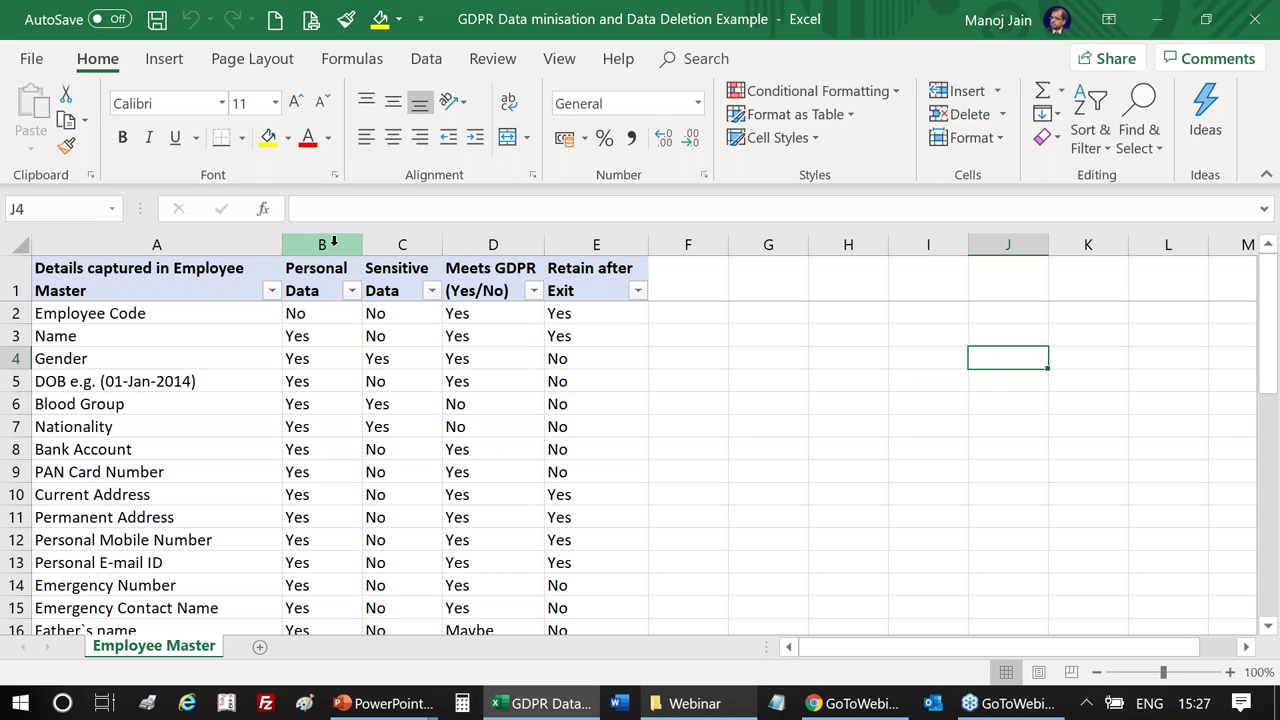
pyautogui.click(187, 241)
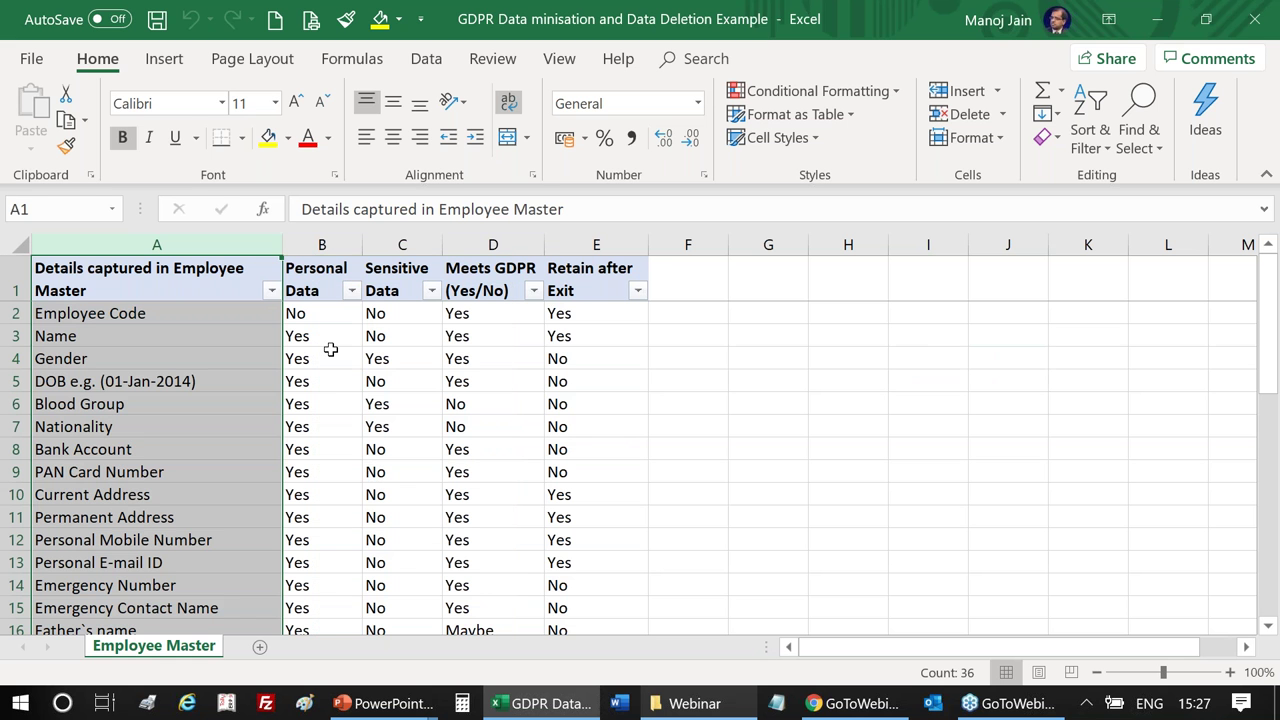
pyautogui.scroll(-1, 303, 344)
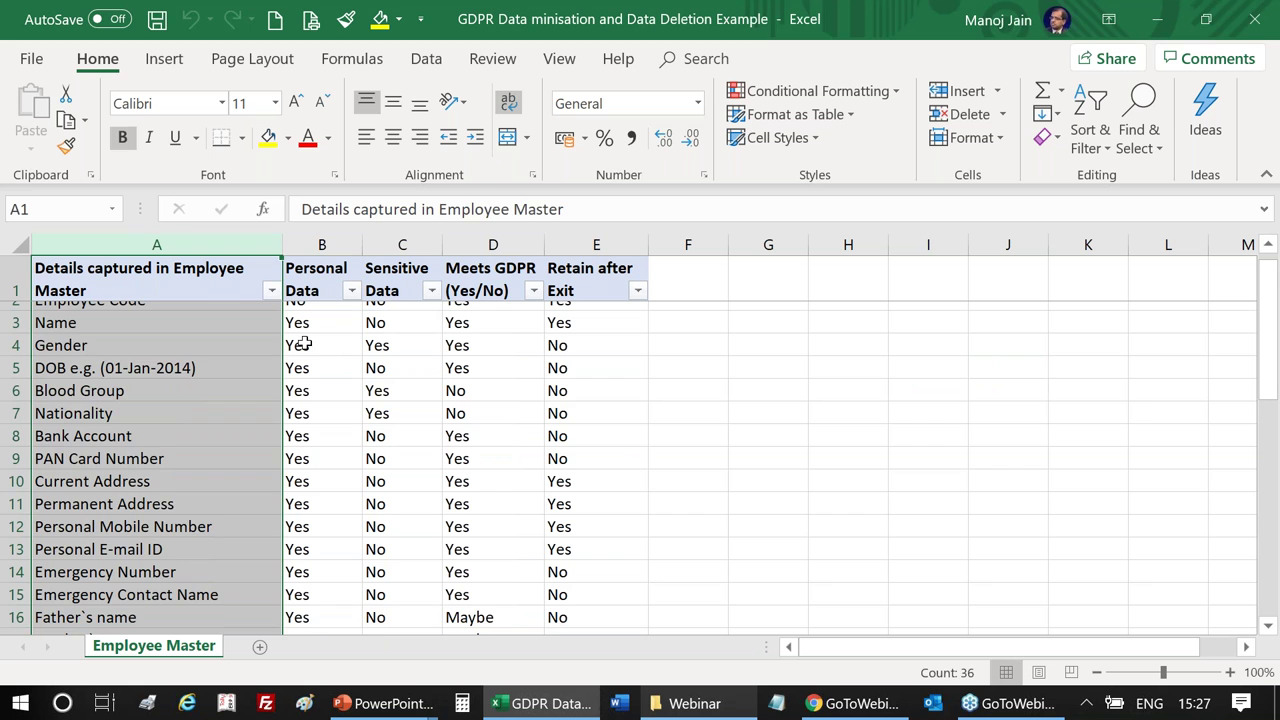
pyautogui.hotkey('ctrl', 'Home')
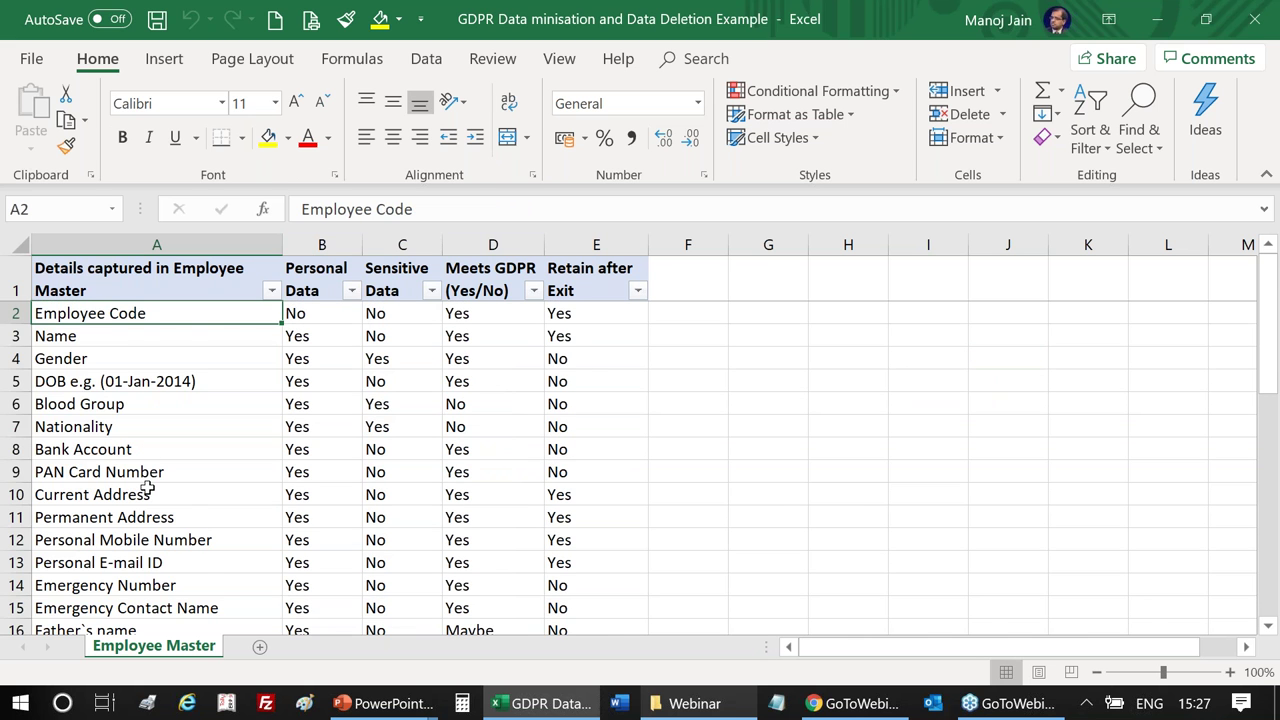
pyautogui.scroll(-1, 147, 488)
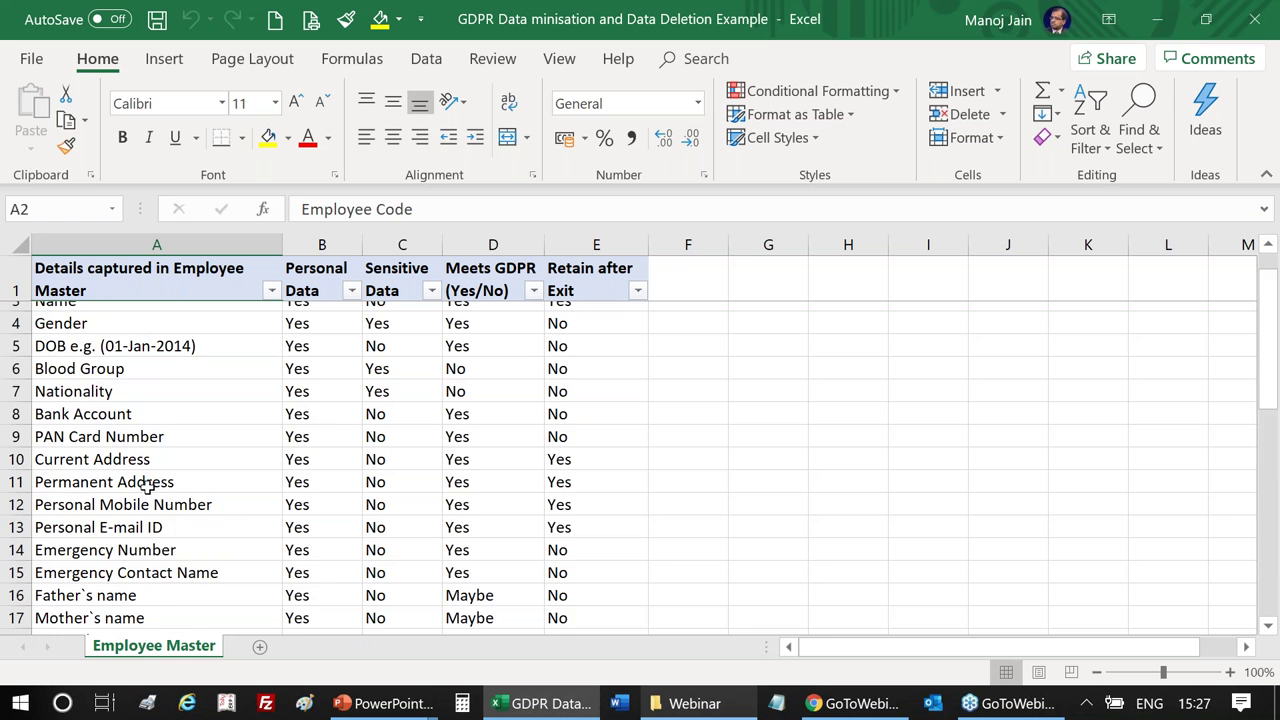
pyautogui.scroll(-2, 147, 485)
pyautogui.scroll(-4, 147, 486)
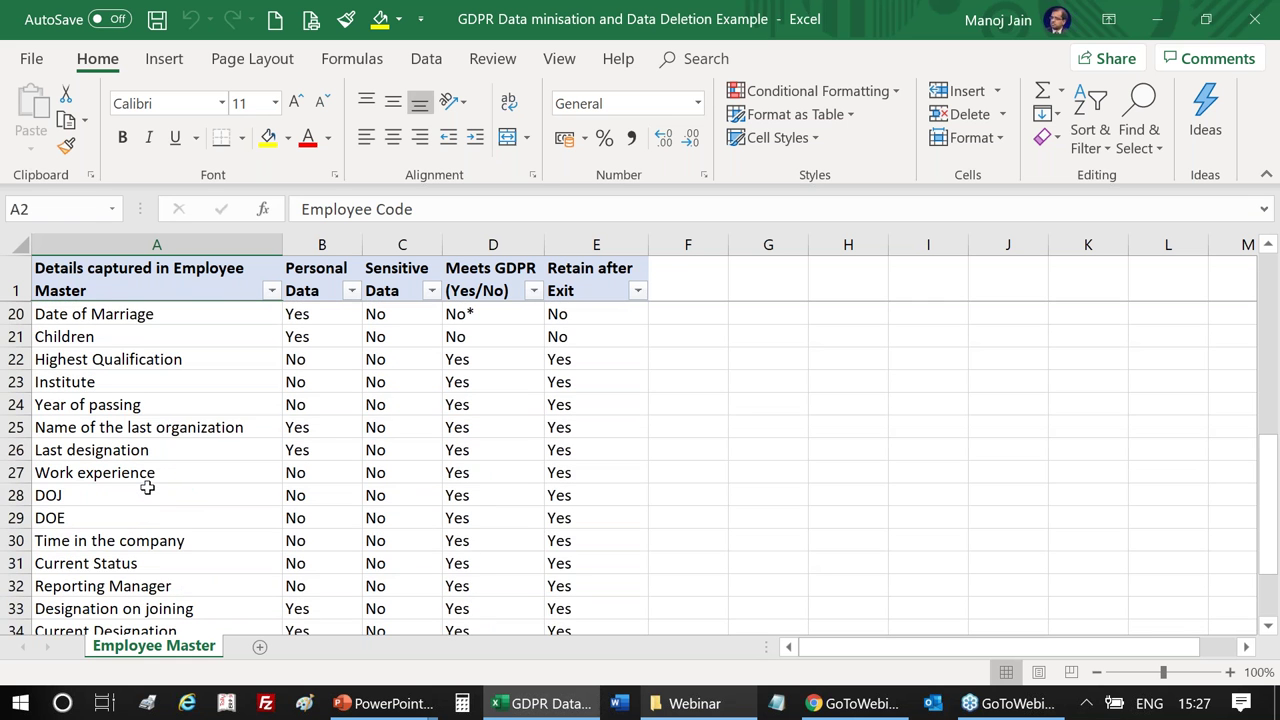
pyautogui.scroll(-2, 147, 487)
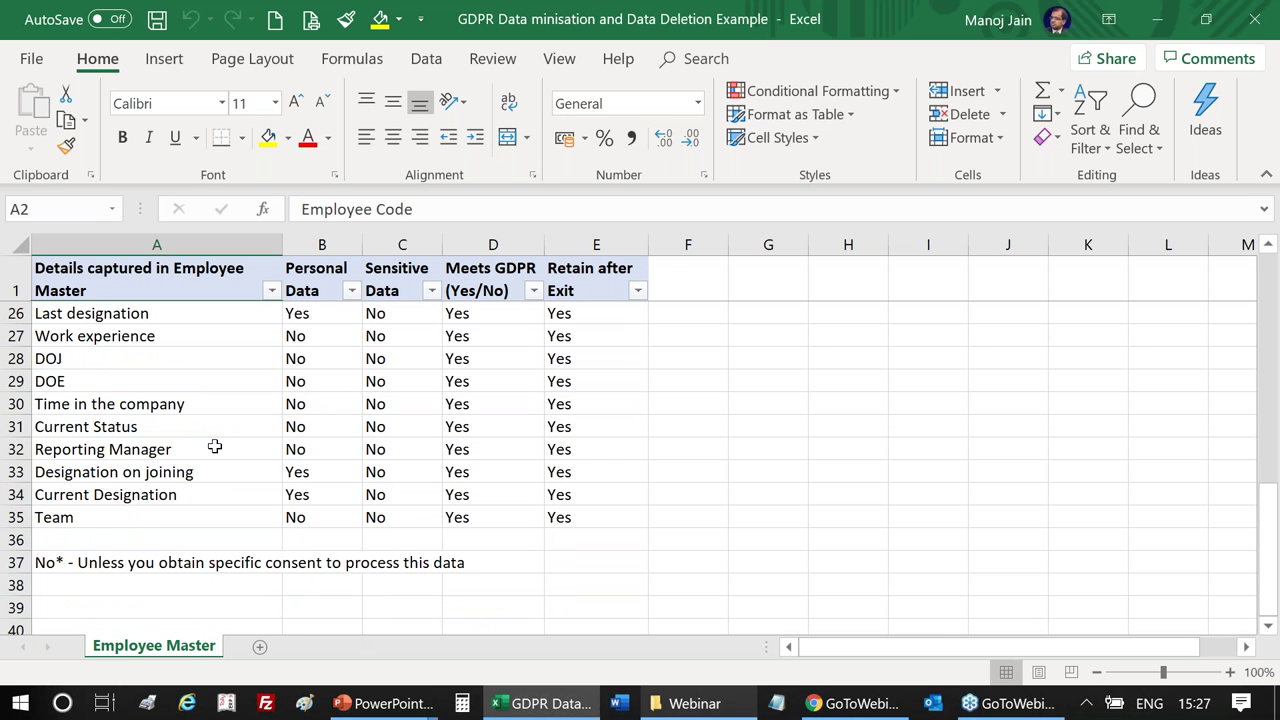
pyautogui.scroll(1, 147, 392)
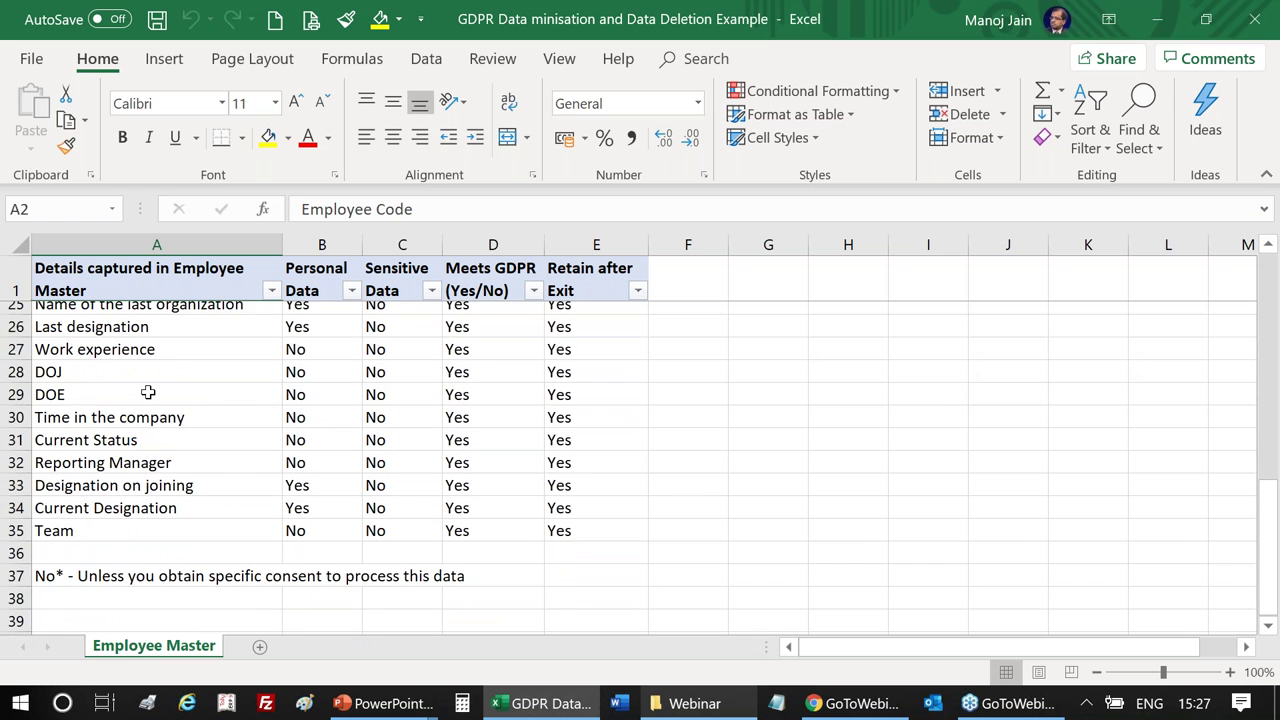
pyautogui.scroll(2, 147, 392)
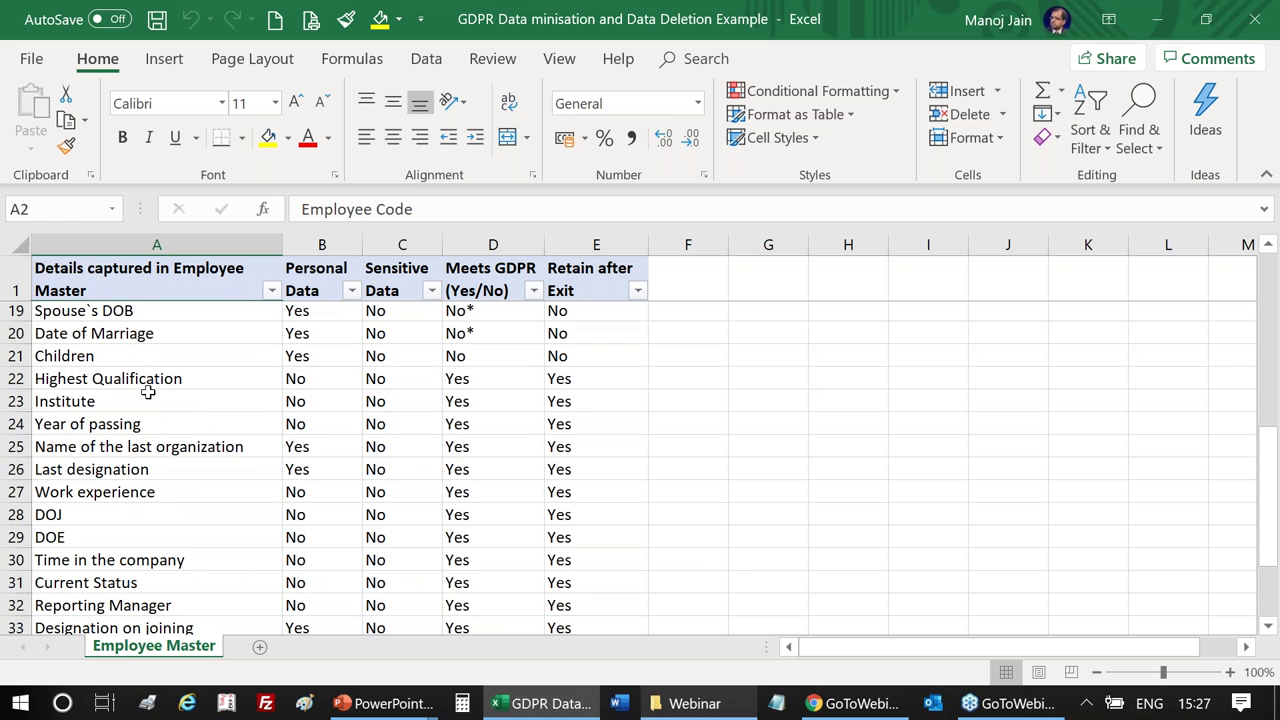
pyautogui.scroll(4, 147, 392)
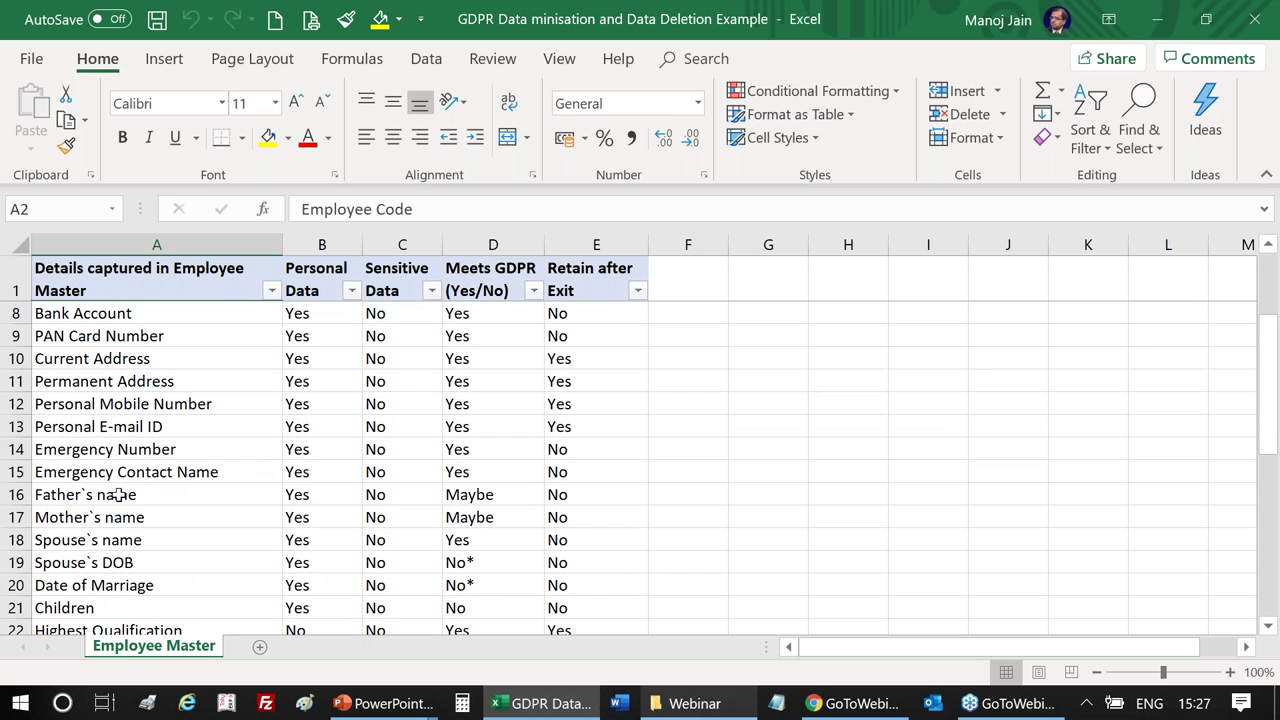
# Hide the Meets GDPR (Yes/No) and Retain after Exit columns, then return to the start of the list.
pyautogui.scroll(-1, 118, 494)
pyautogui.moveTo(469, 236); pyautogui.dragTo(596, 245)
pyautogui.rightClick(645, 245)
pyautogui.press('Escape')
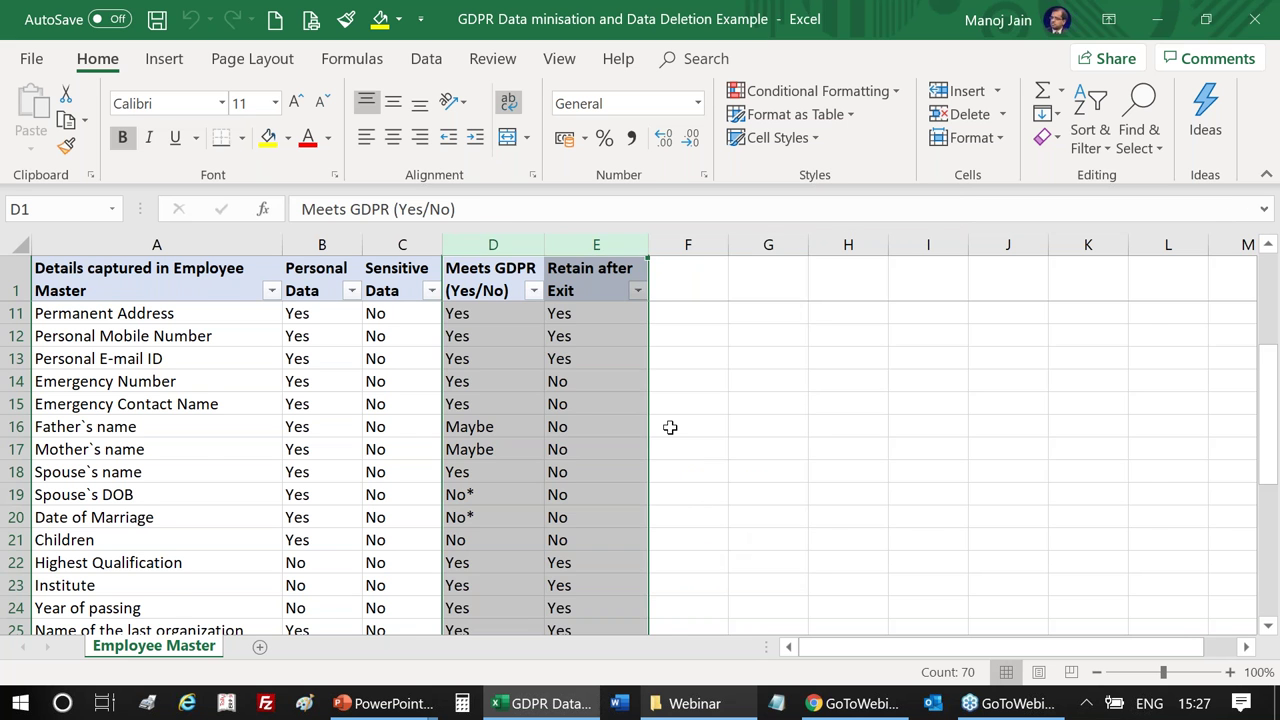
pyautogui.hotkey('ctrl', '0')
pyautogui.click(642, 404)
pyautogui.scroll(1, 425, 374)
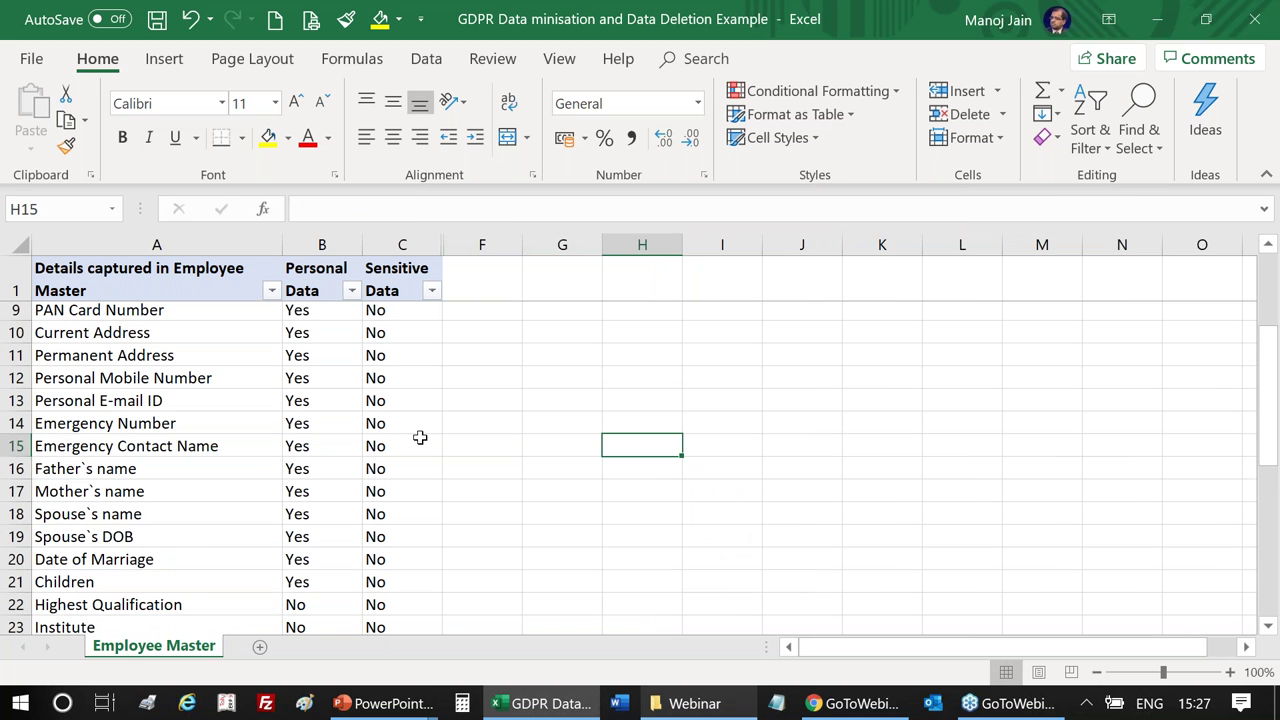
pyautogui.scroll(3, 420, 437)
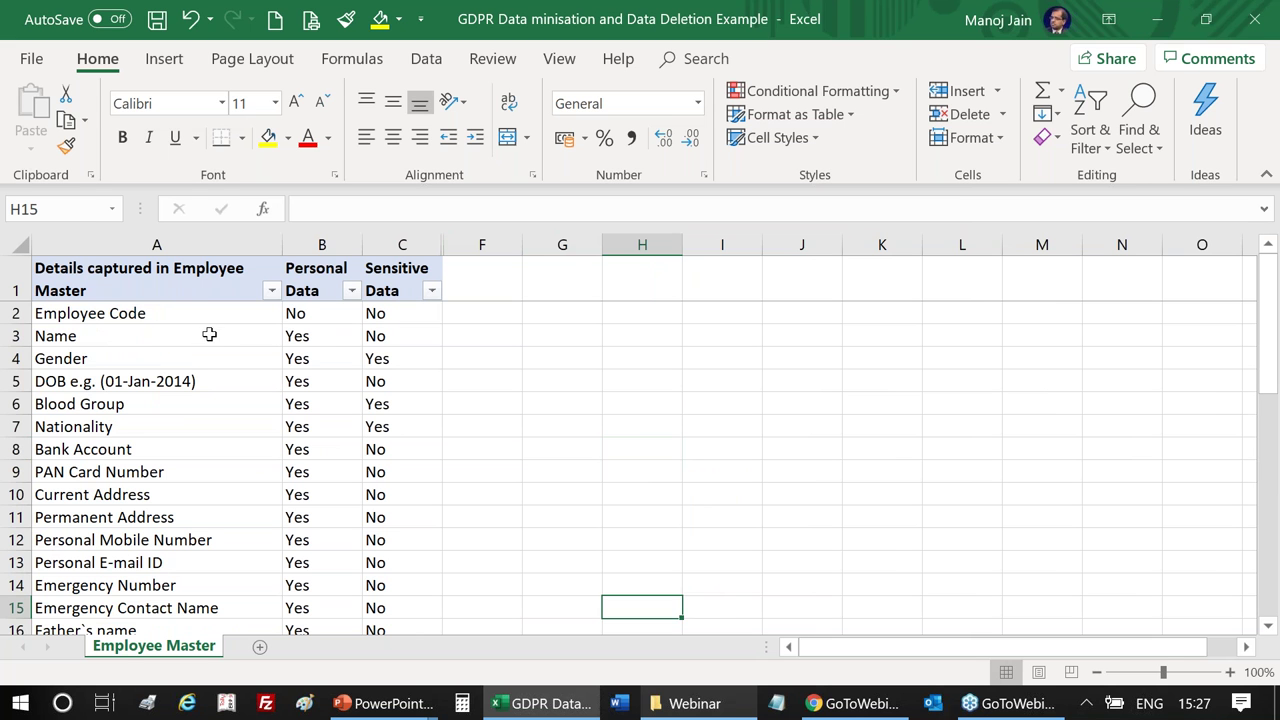
# Filter the Personal Data column to show only Yes and look through the matching fields down to the last row.
pyautogui.click(351, 290)
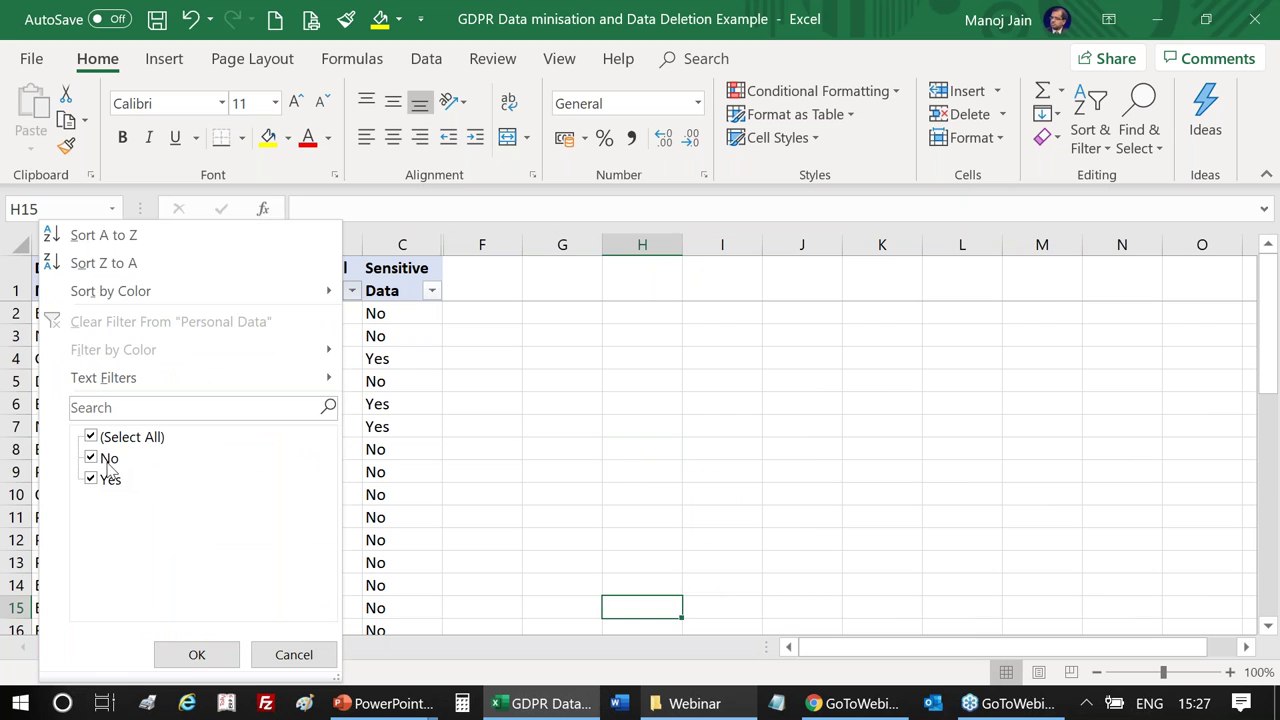
pyautogui.click(109, 461)
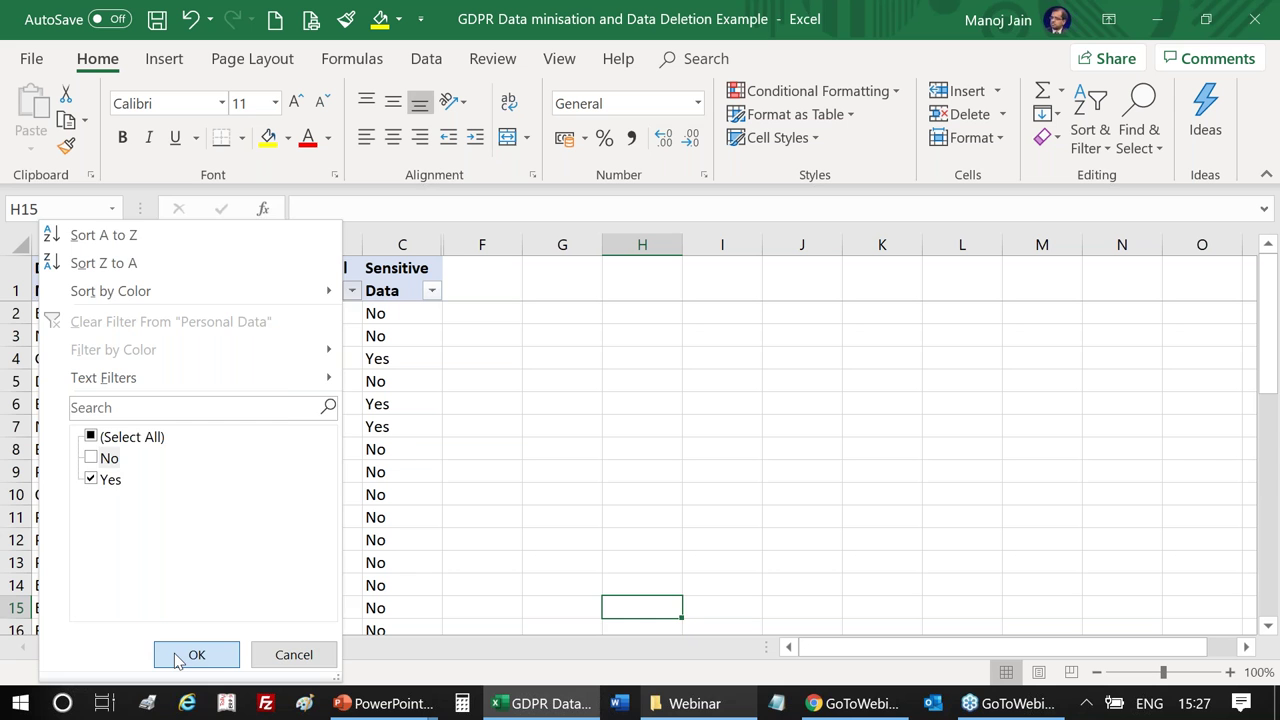
pyautogui.click(177, 658)
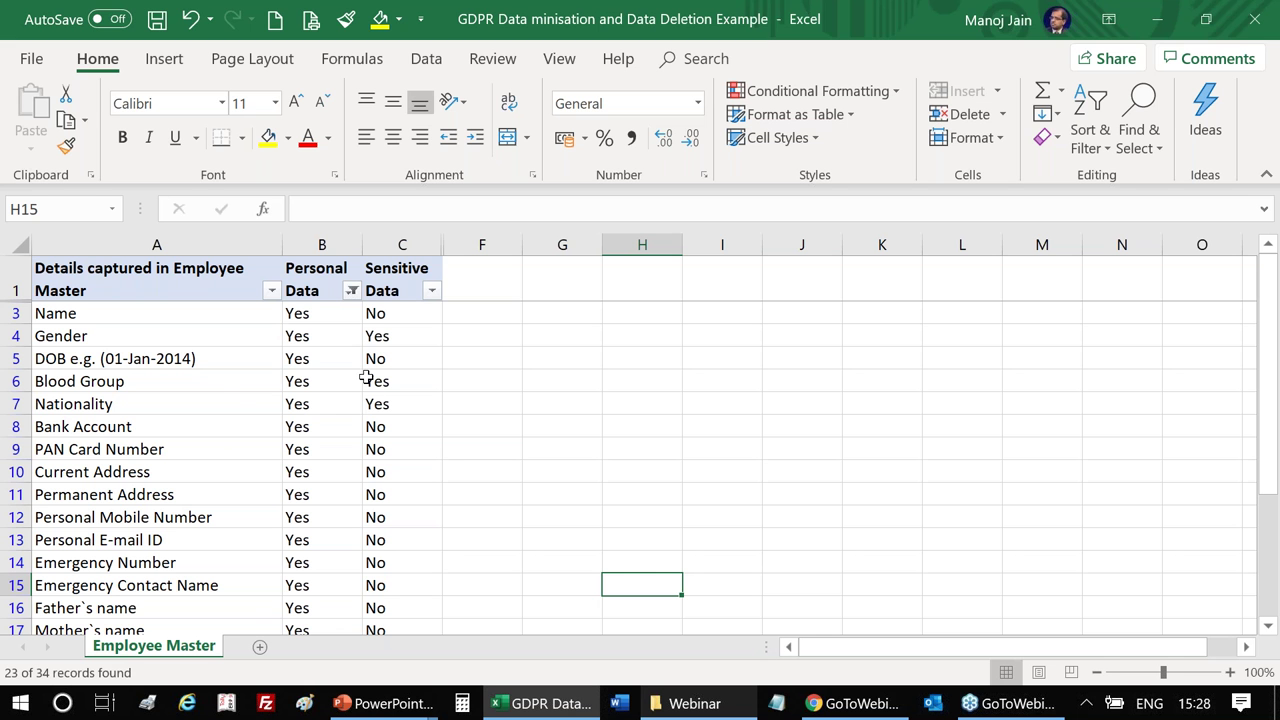
pyautogui.scroll(-1, 363, 376)
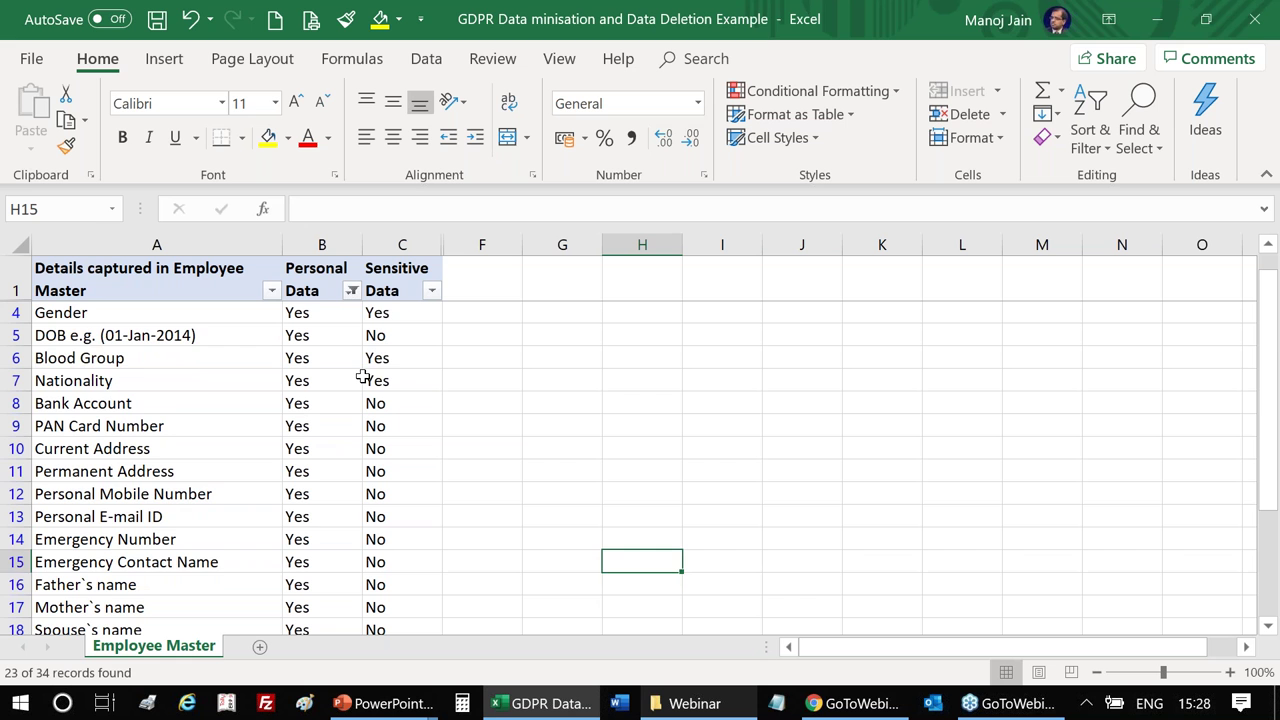
pyautogui.scroll(-2, 363, 376)
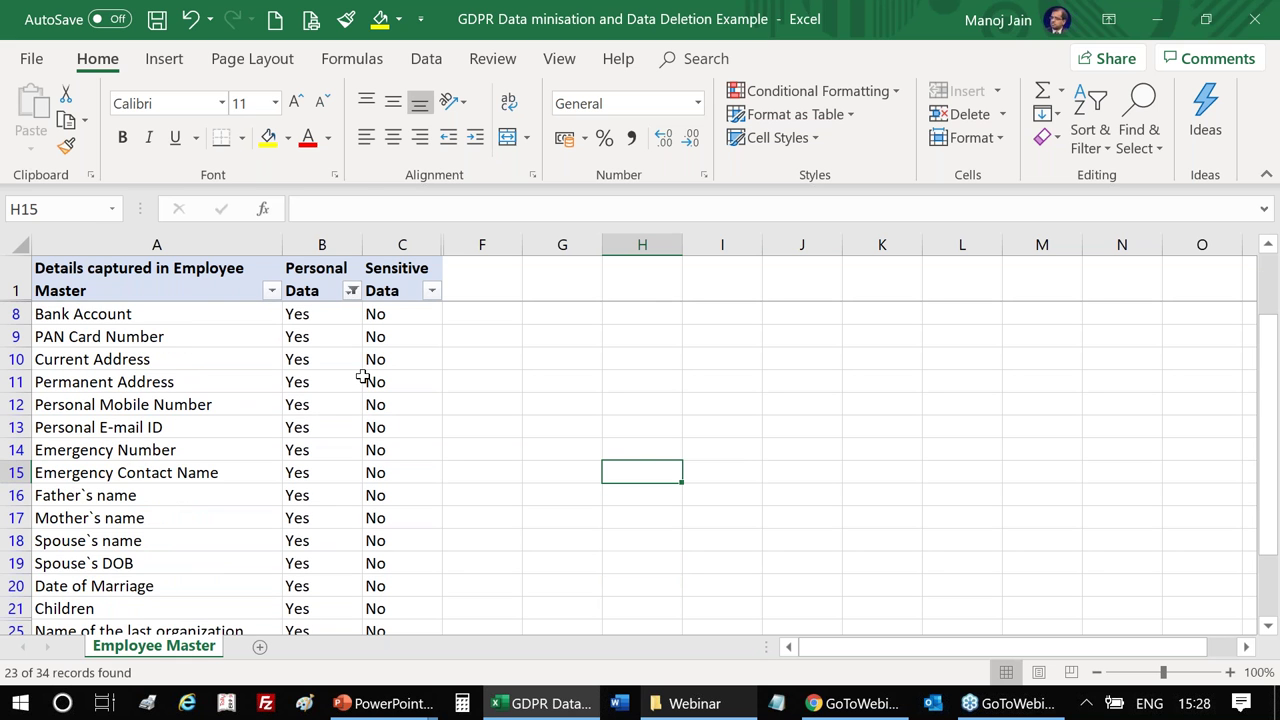
pyautogui.scroll(-1, 363, 376)
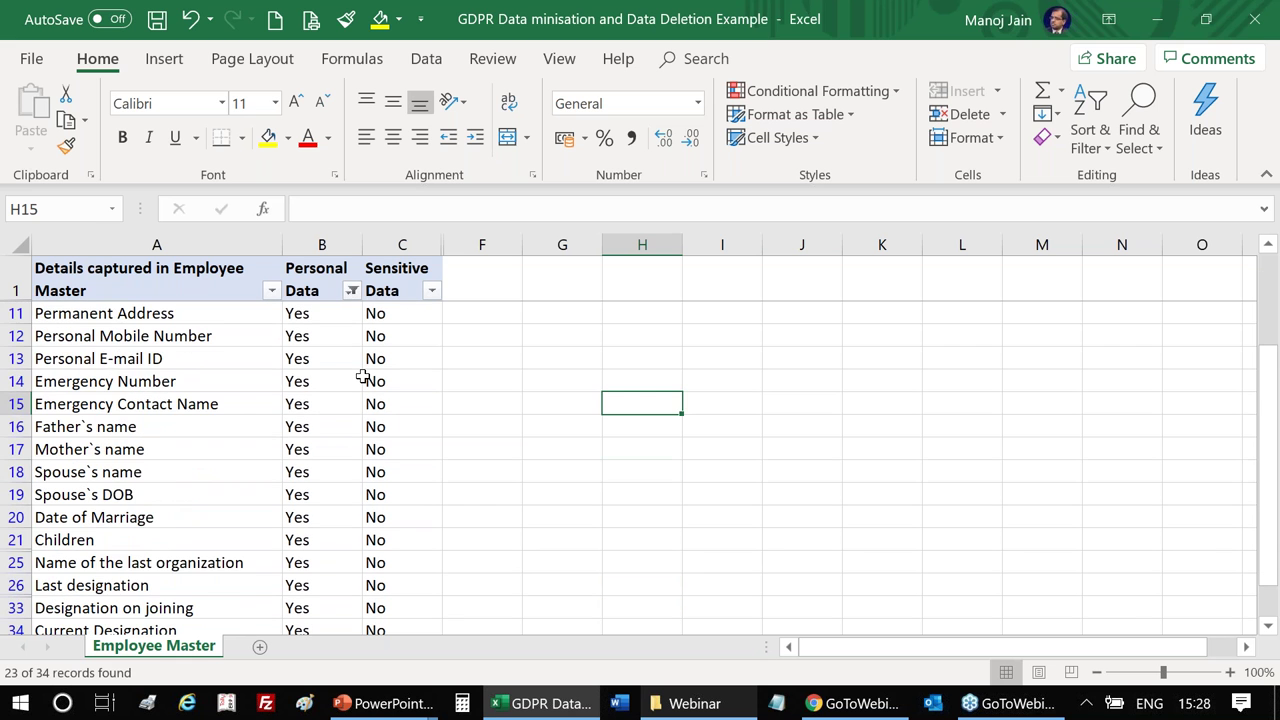
pyautogui.scroll(-1, 363, 376)
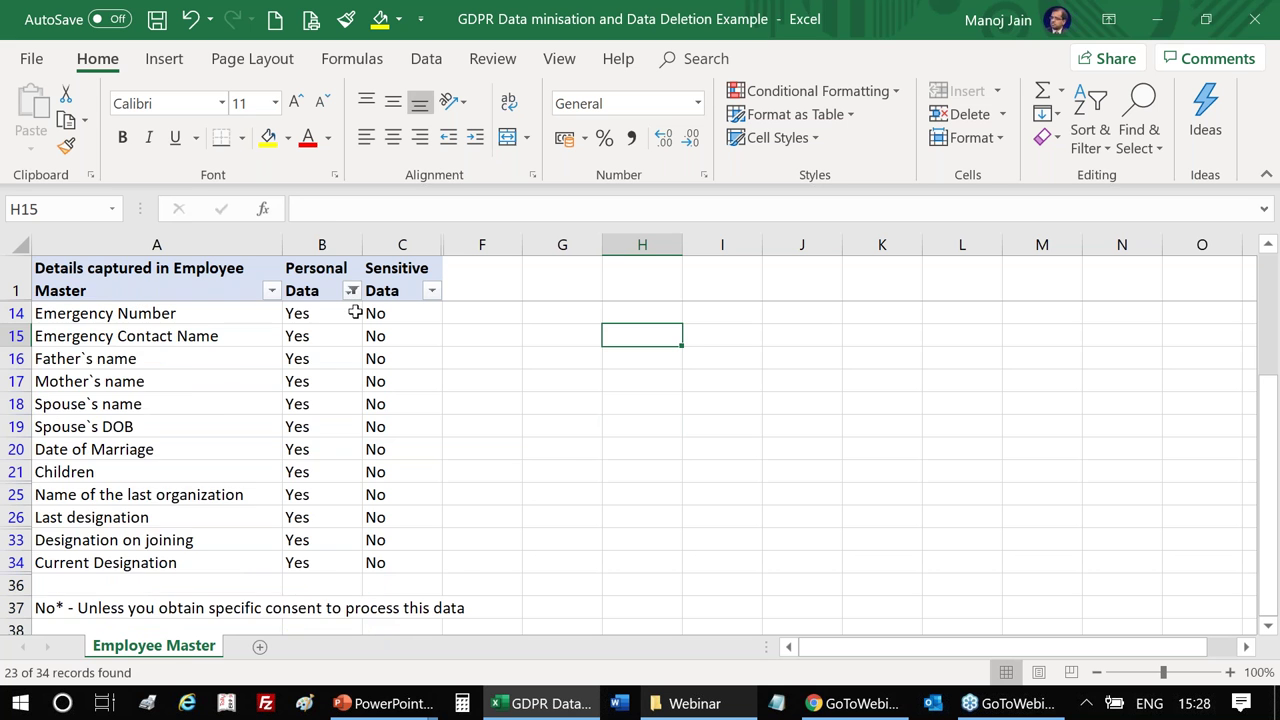
# Filter the Personal Data column to show only No, then restore all of its values.
pyautogui.click(352, 290)
pyautogui.click(91, 457)
pyautogui.click(91, 479)
pyautogui.click(196, 655)
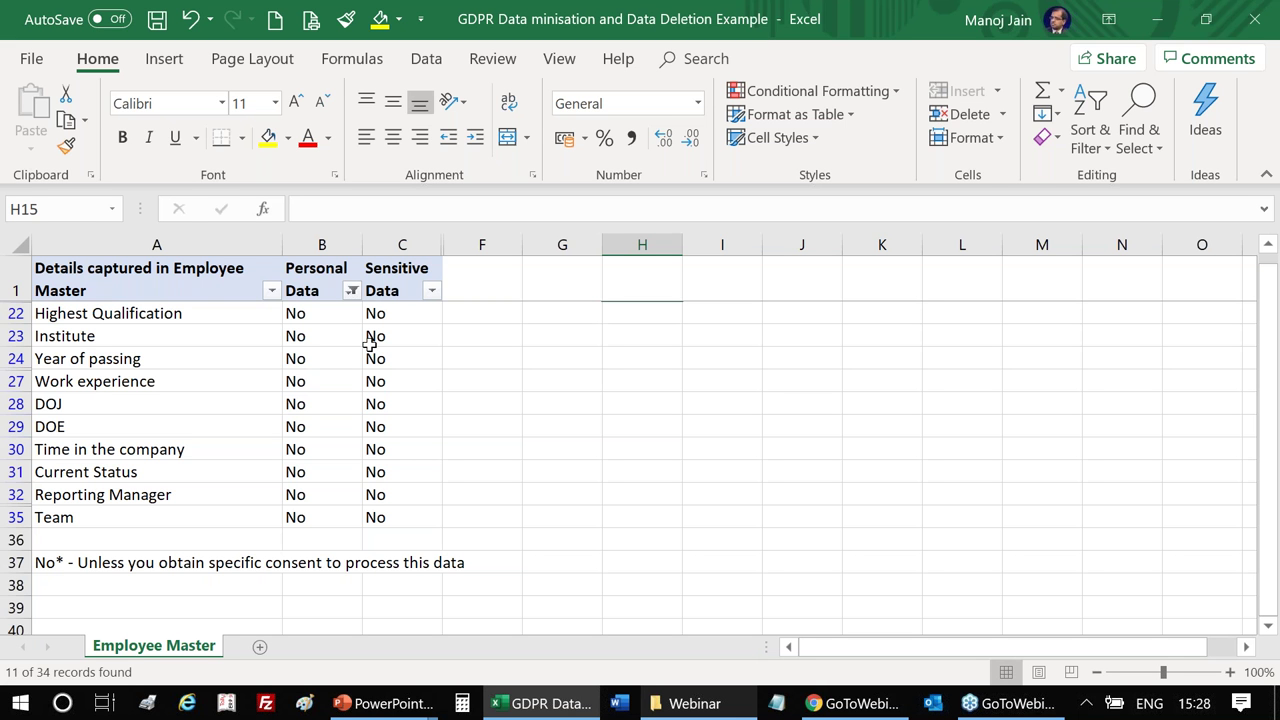
pyautogui.click(352, 290)
pyautogui.click(130, 436)
pyautogui.click(195, 655)
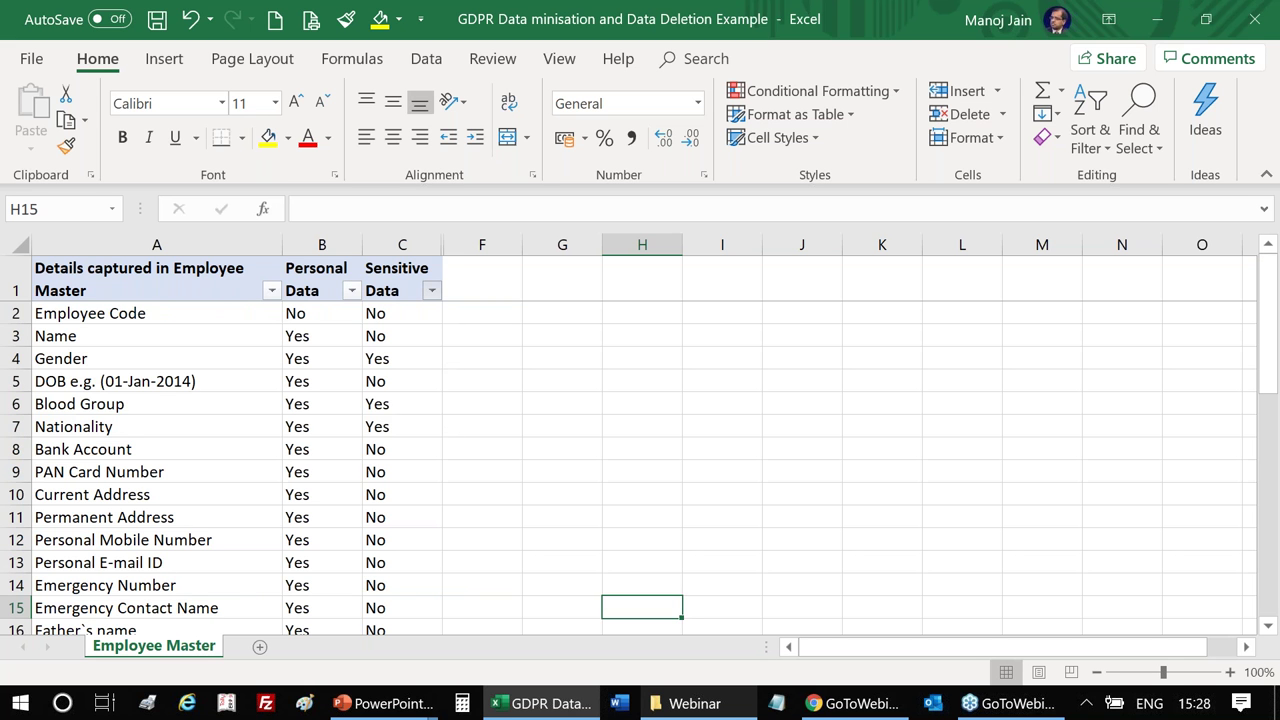
# Filter the Sensitive Data column to show only Yes, then restore all of its values.
pyautogui.click(431, 290)
pyautogui.click(186, 458)
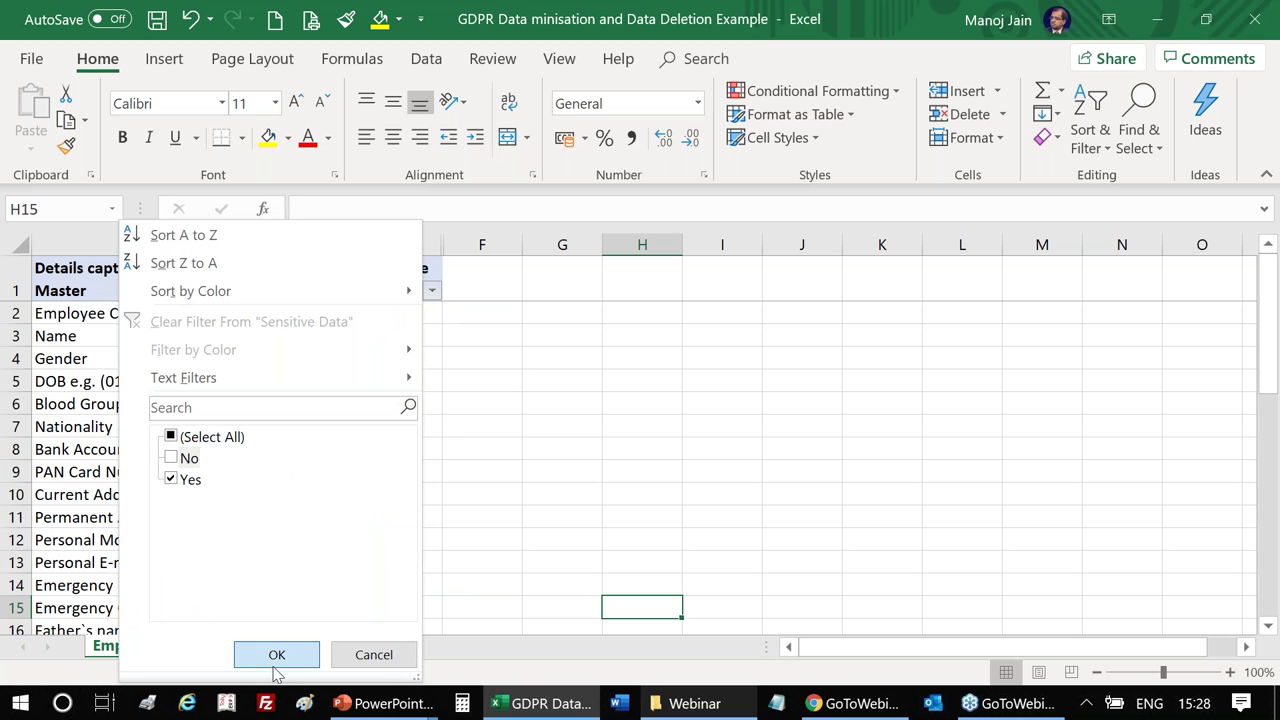
pyautogui.click(276, 664)
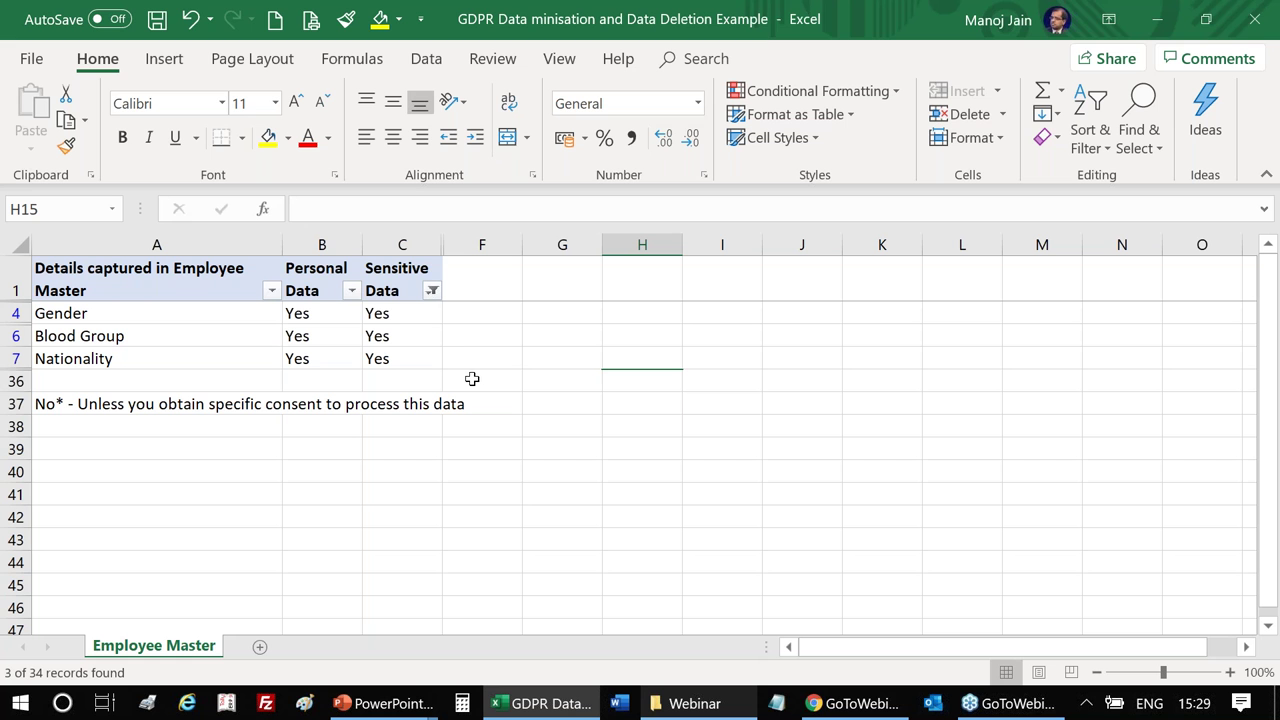
pyautogui.click(432, 290)
pyautogui.click(210, 436)
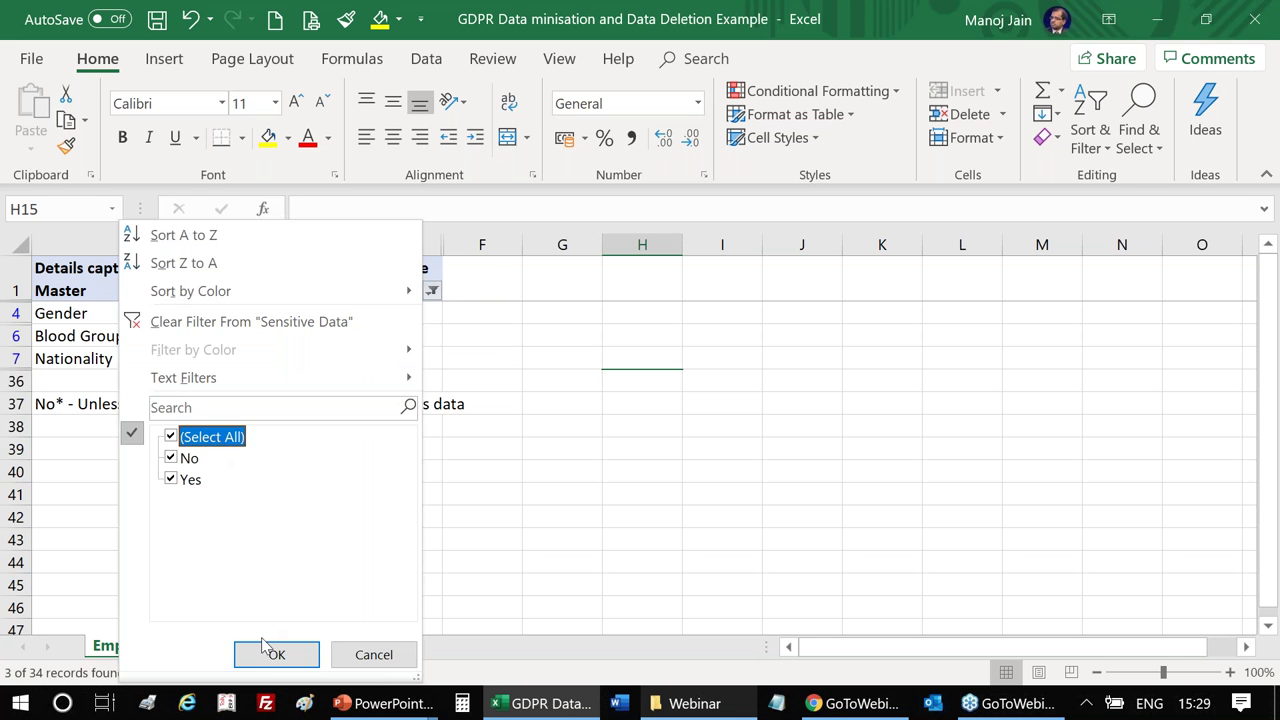
pyautogui.click(272, 658)
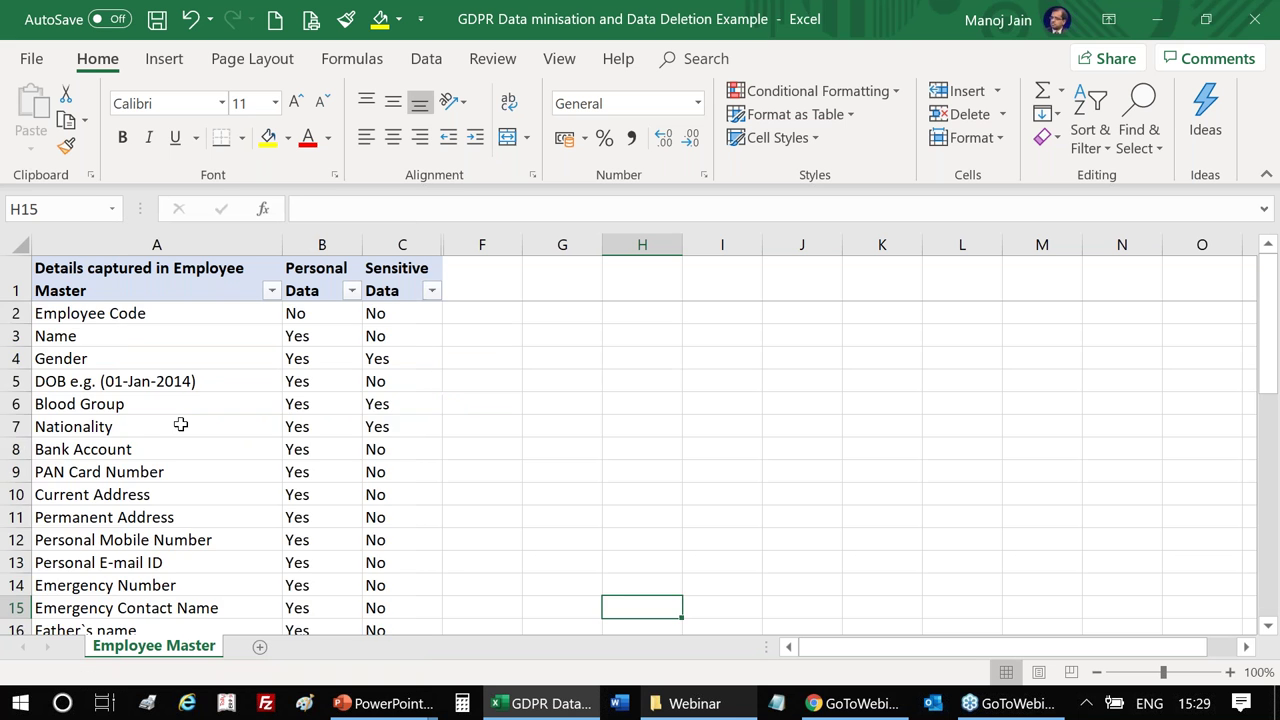
# Unhide columns D and E, then hide only the Retain after Exit column.
pyautogui.moveTo(402, 244); pyautogui.dragTo(470, 244)
pyautogui.rightClick(470, 244)
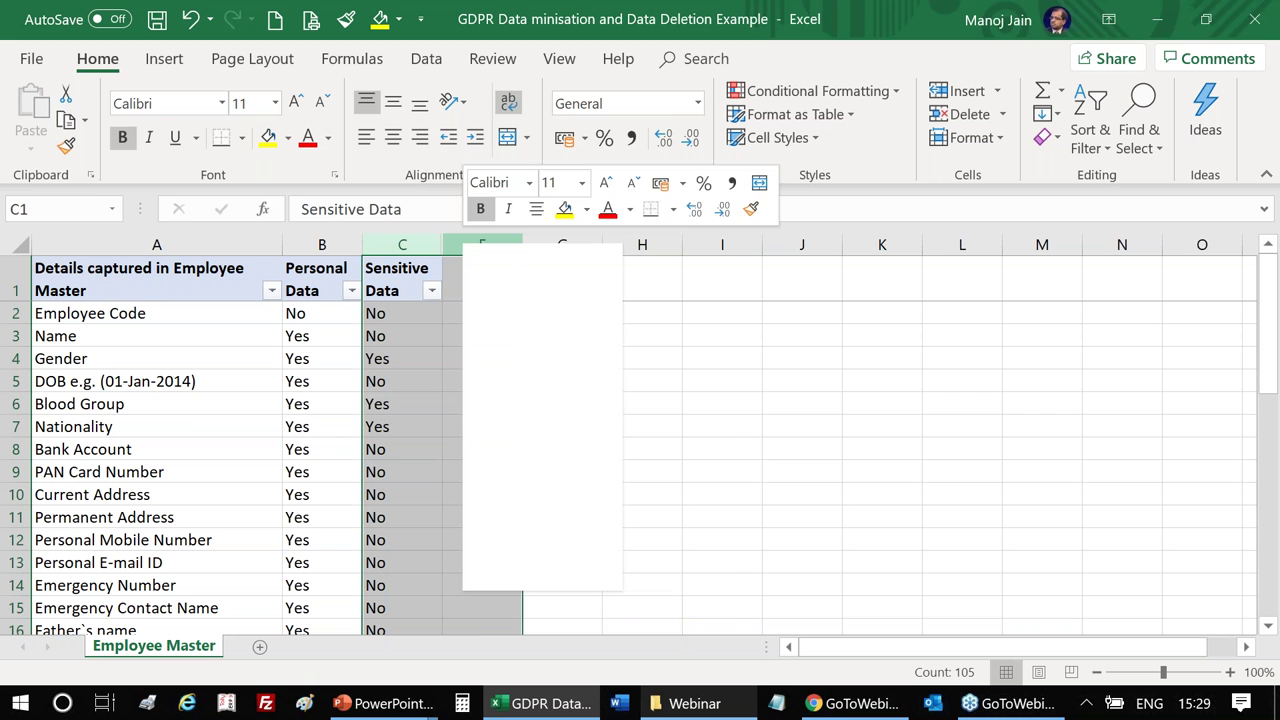
pyautogui.click(500, 576)
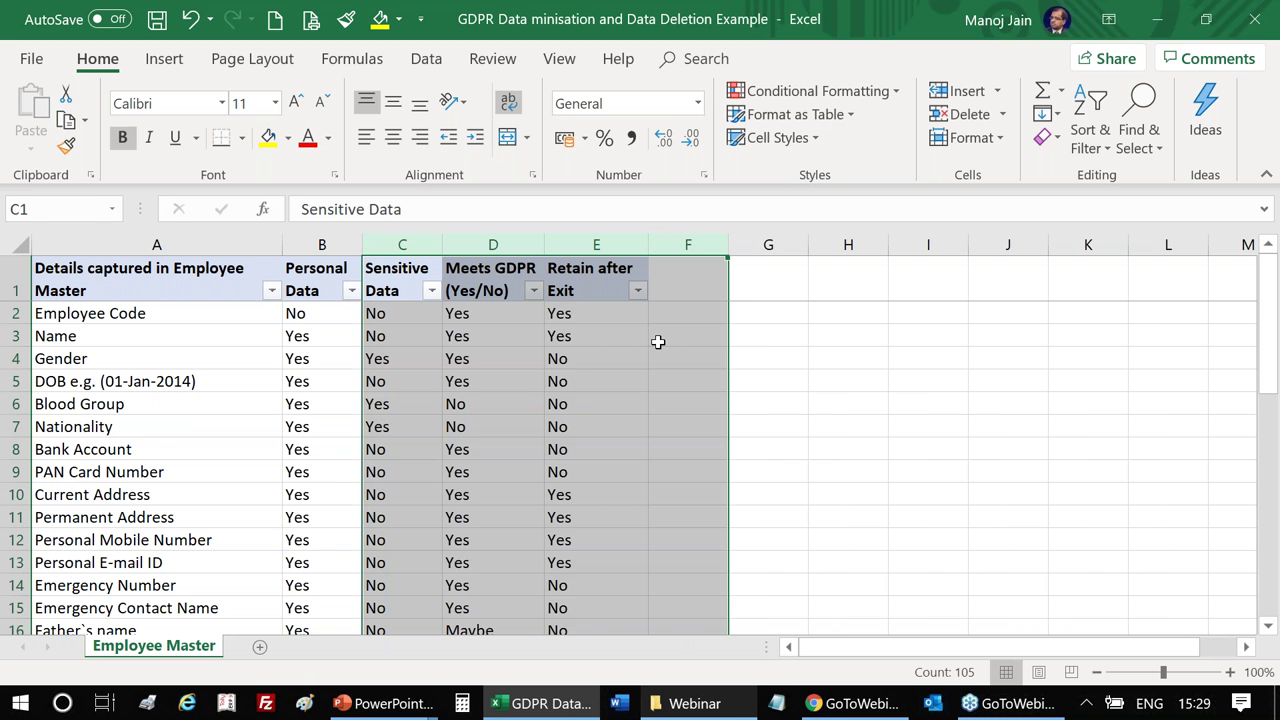
pyautogui.moveTo(596, 244); pyautogui.dragTo(596, 244)
pyautogui.hotkey('ctrl', '0')
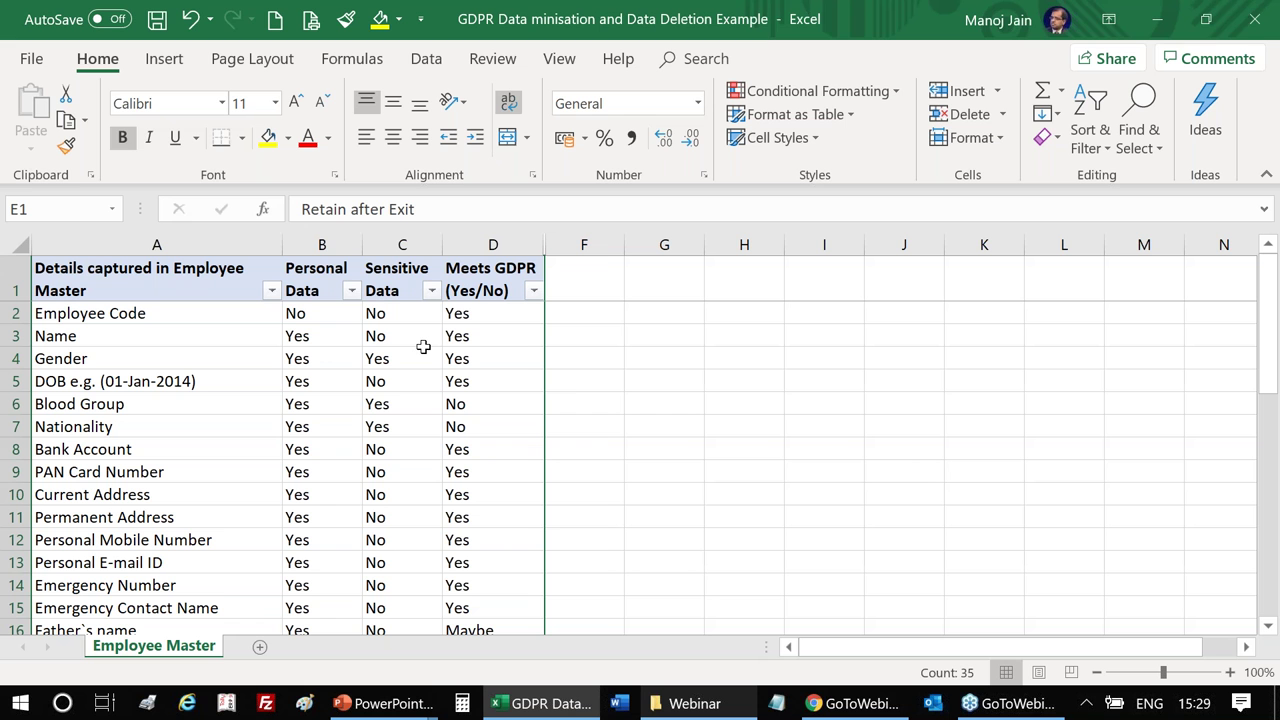
# Filter the Meets GDPR (Yes/No) column to show only the Maybe, No and No* entries.
pyautogui.click(533, 290)
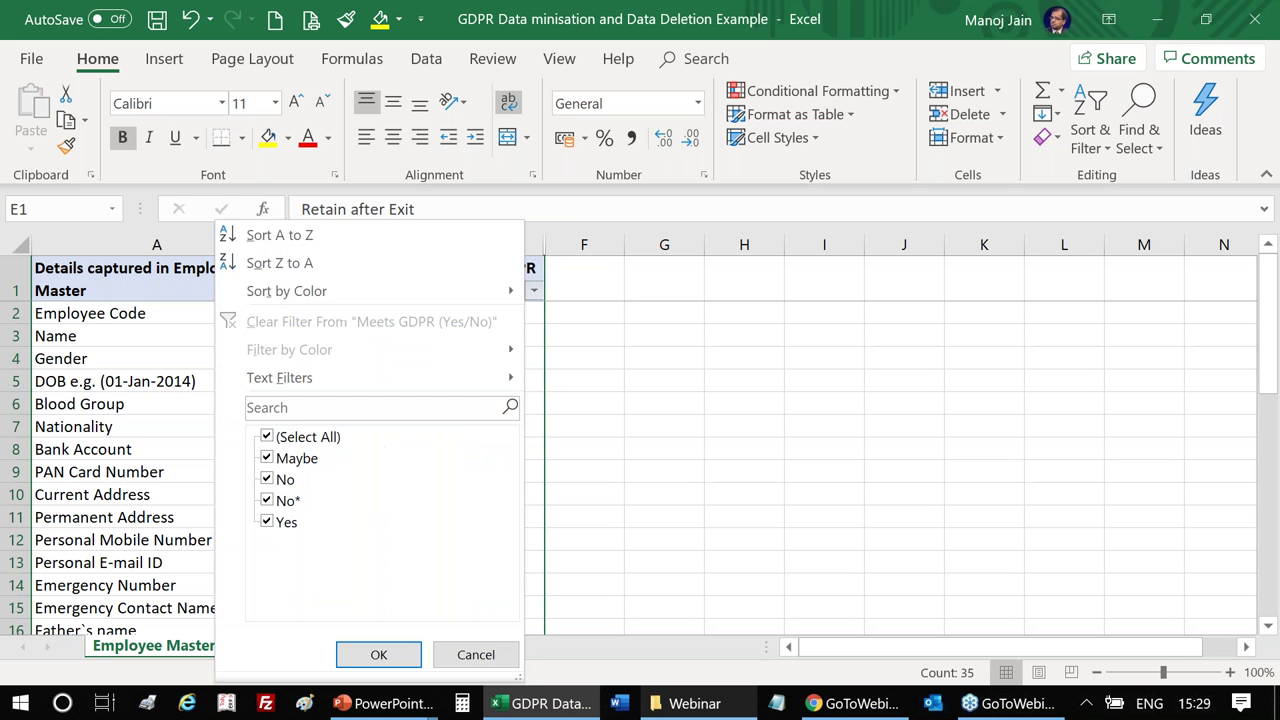
pyautogui.click(300, 437)
pyautogui.click(286, 479)
pyautogui.click(296, 458)
pyautogui.click(288, 500)
pyautogui.click(363, 666)
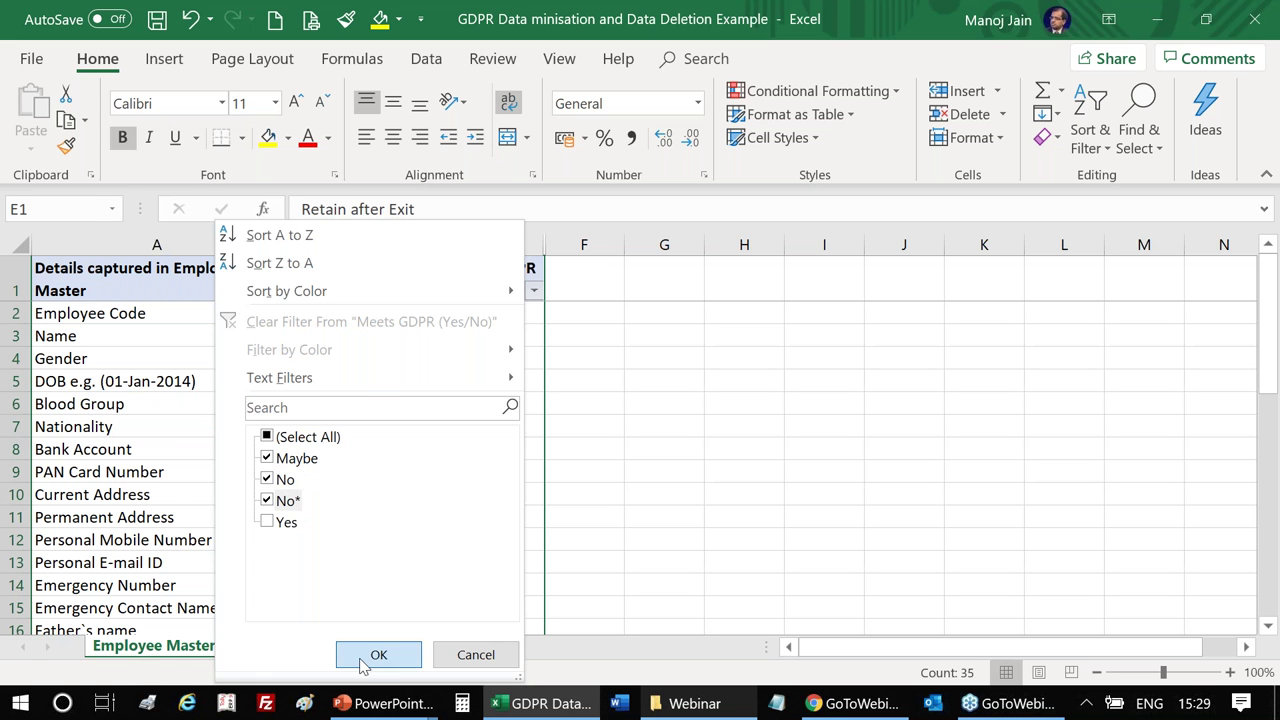
pyautogui.moveTo(571, 320); pyautogui.dragTo(564, 290)
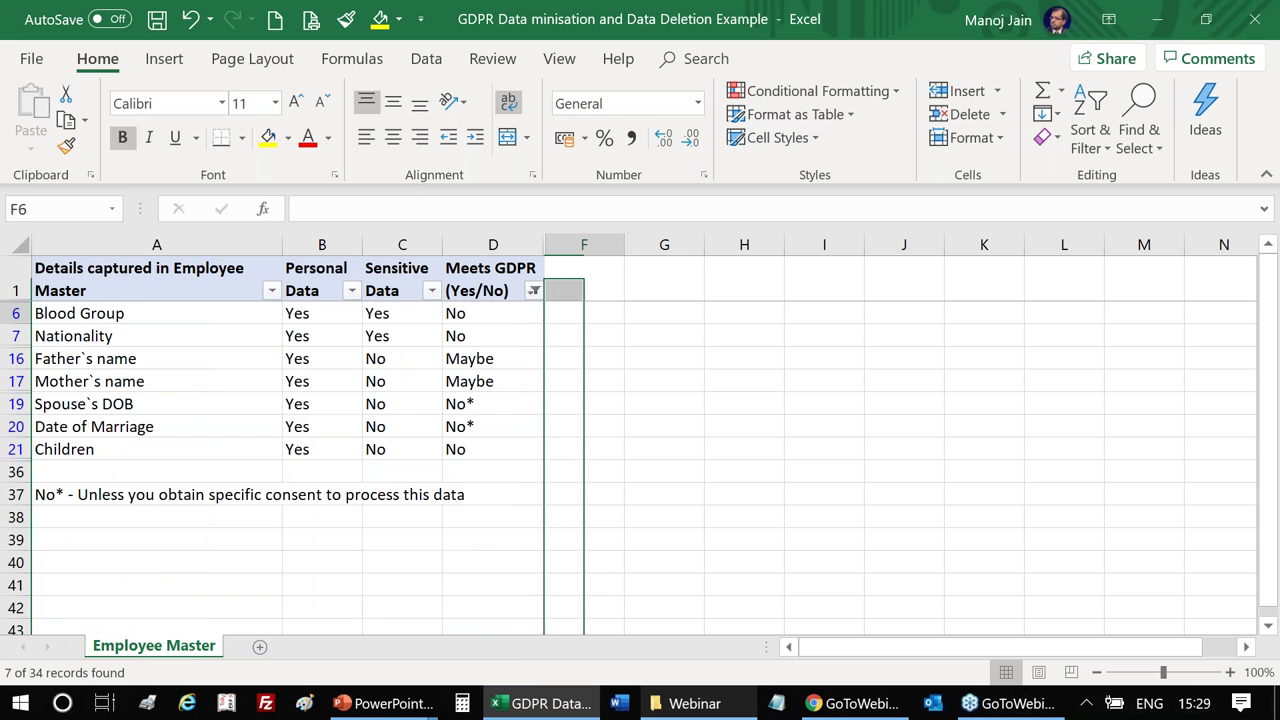
pyautogui.click(584, 313)
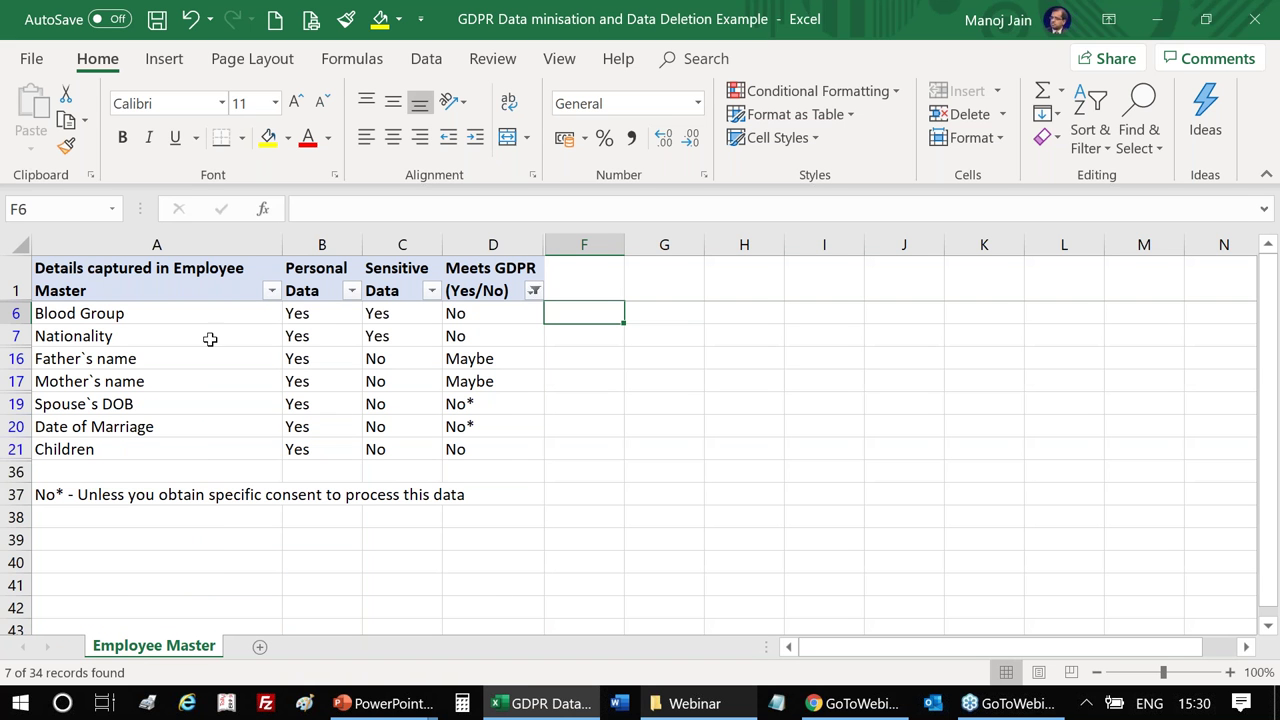
pyautogui.click(493, 338)
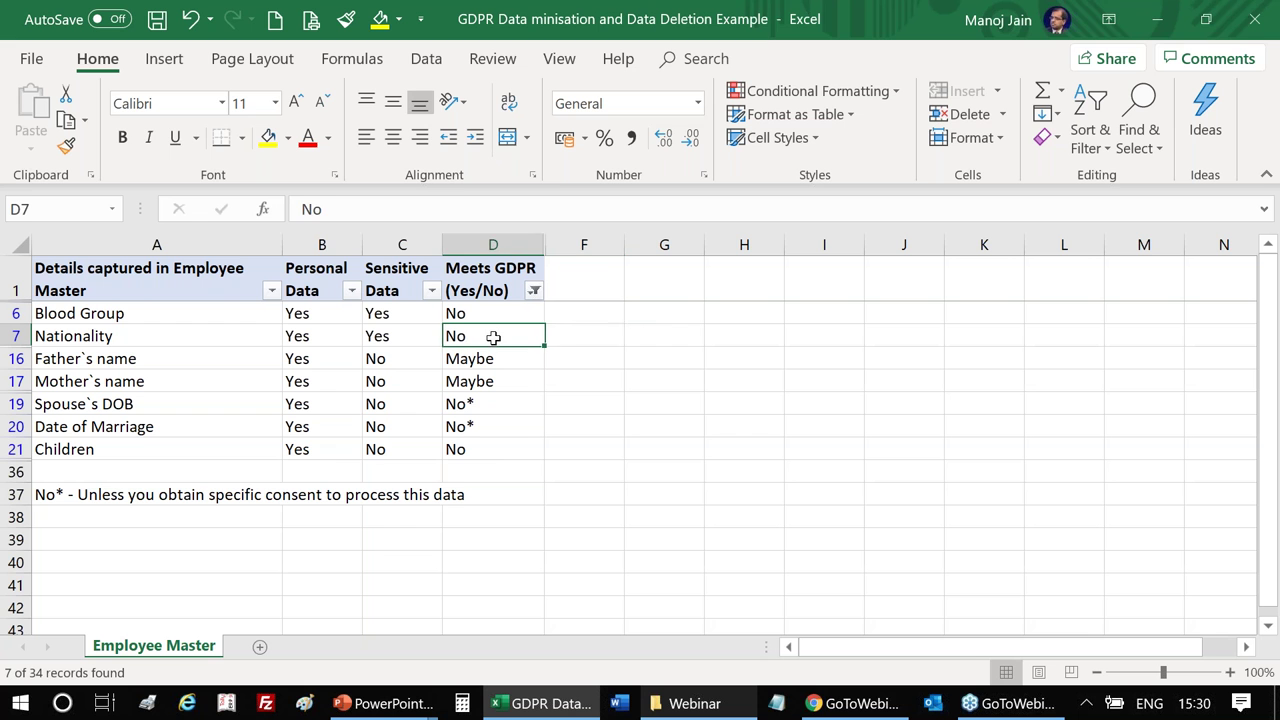
pyautogui.click(581, 336)
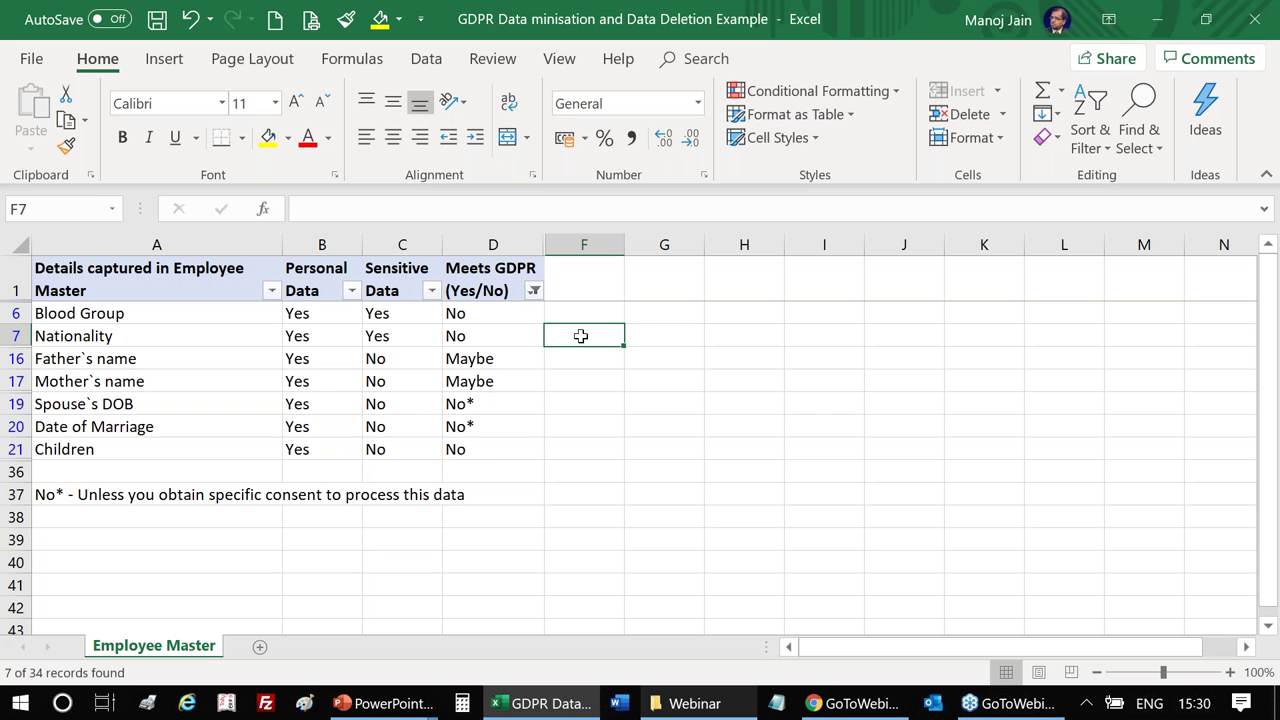
# Restore all values in the Meets GDPR (Yes/No) column filter.
pyautogui.press('Left')
pyautogui.press('Left')
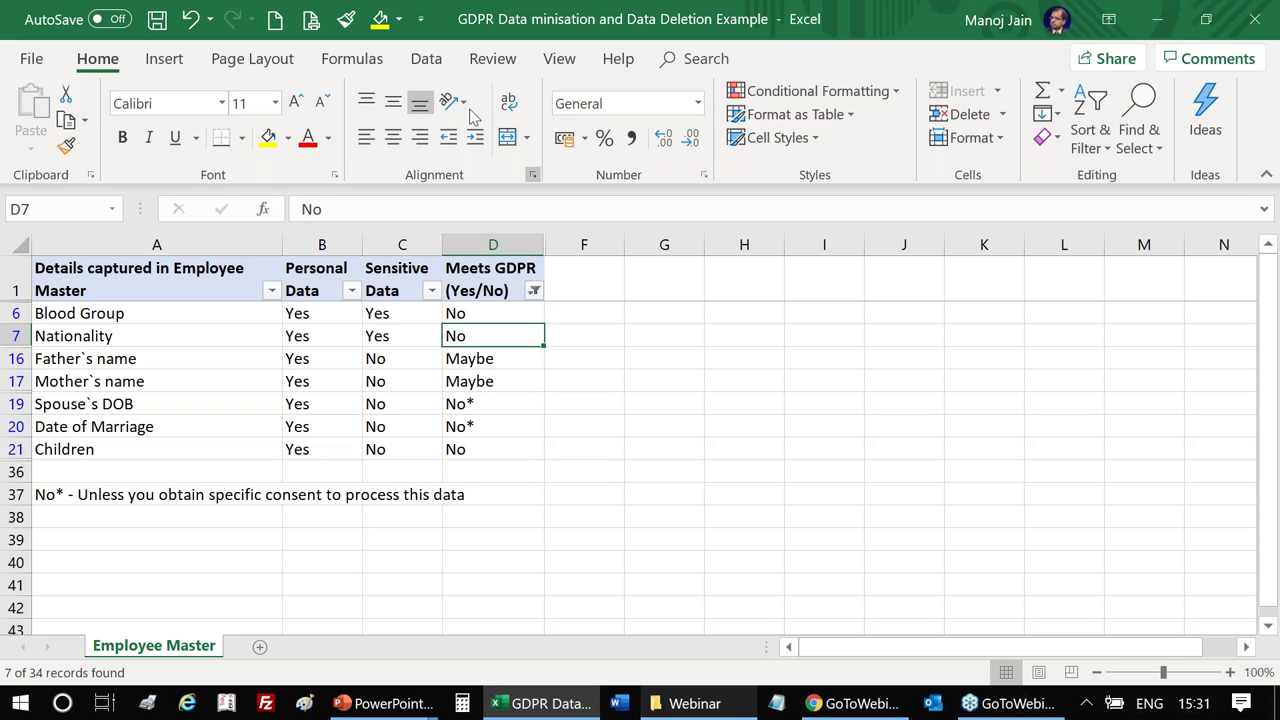
pyautogui.click(535, 291)
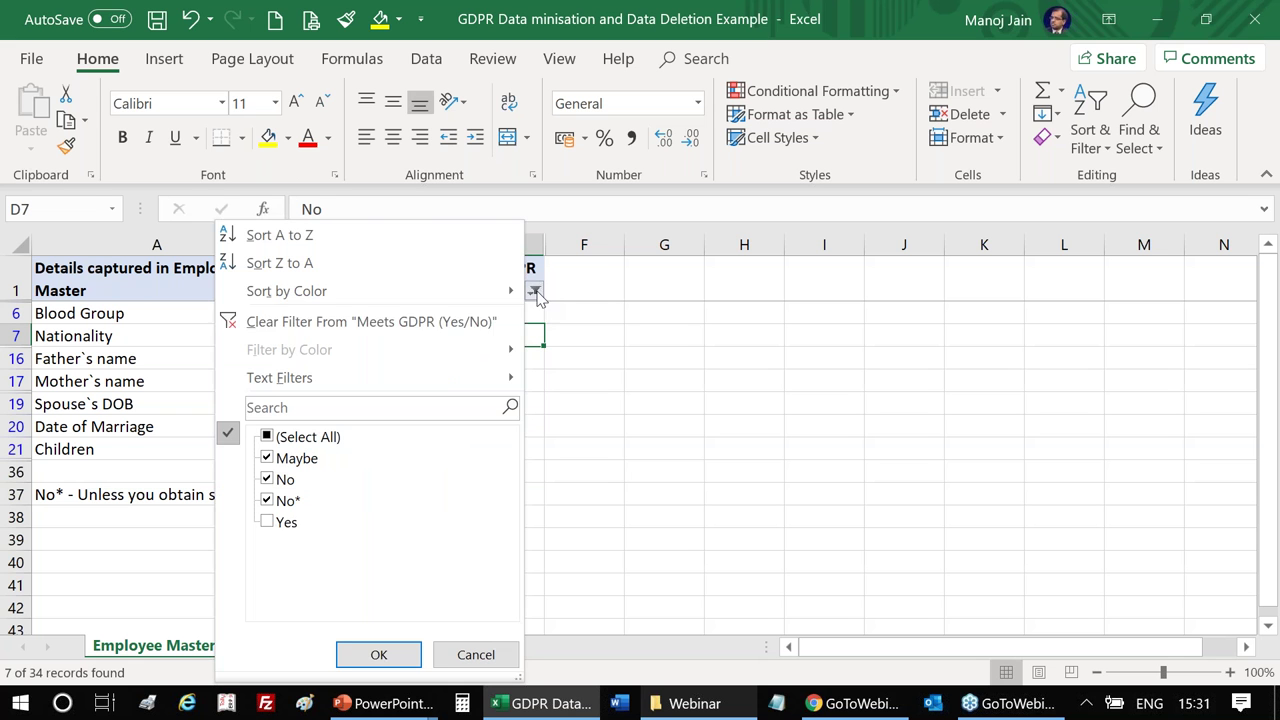
pyautogui.click(330, 440)
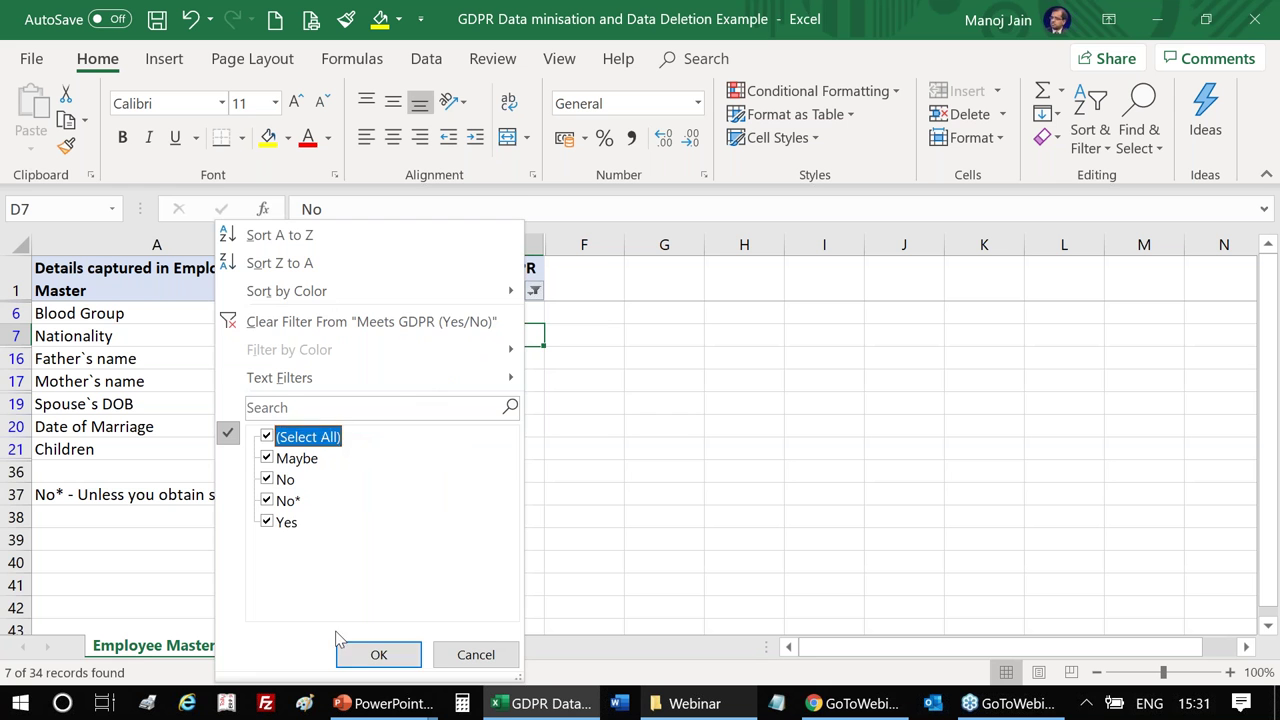
pyautogui.click(350, 654)
# Unhide the Retain after Exit column between columns D and F.
pyautogui.click(500, 245)
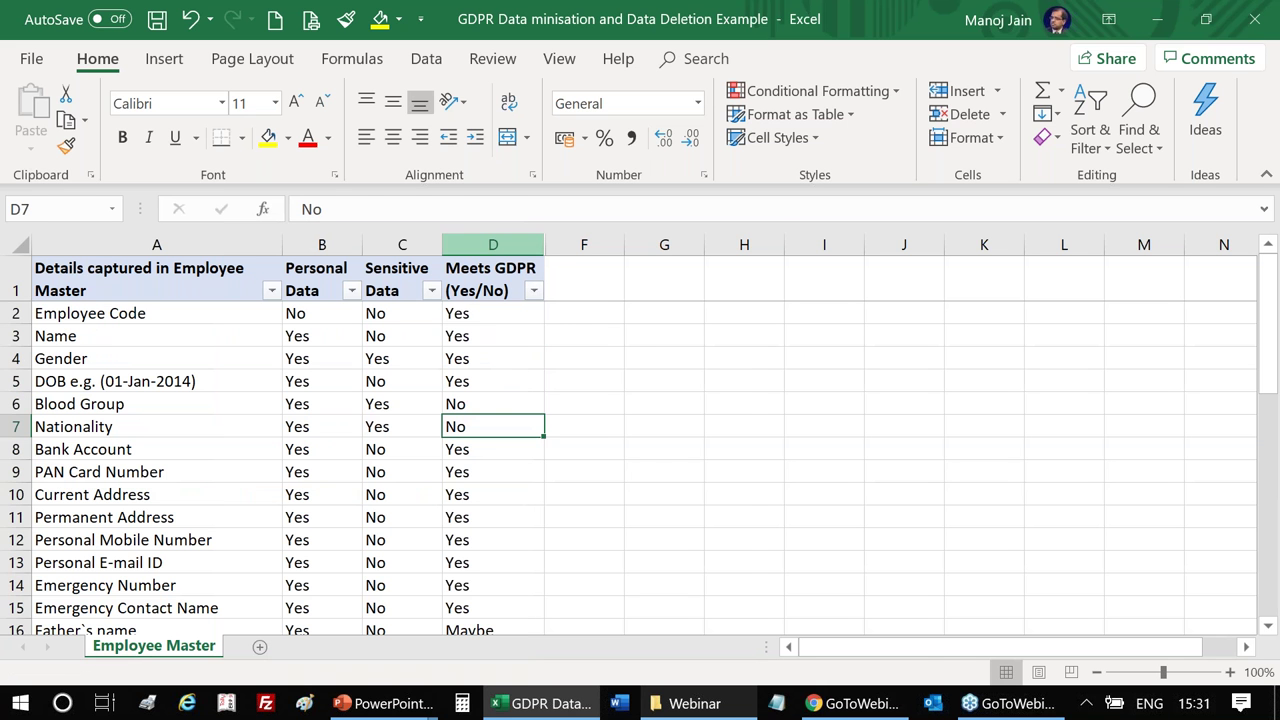
pyautogui.moveTo(500, 245); pyautogui.dragTo(590, 245)
pyautogui.rightClick(590, 245)
pyautogui.click(673, 577)
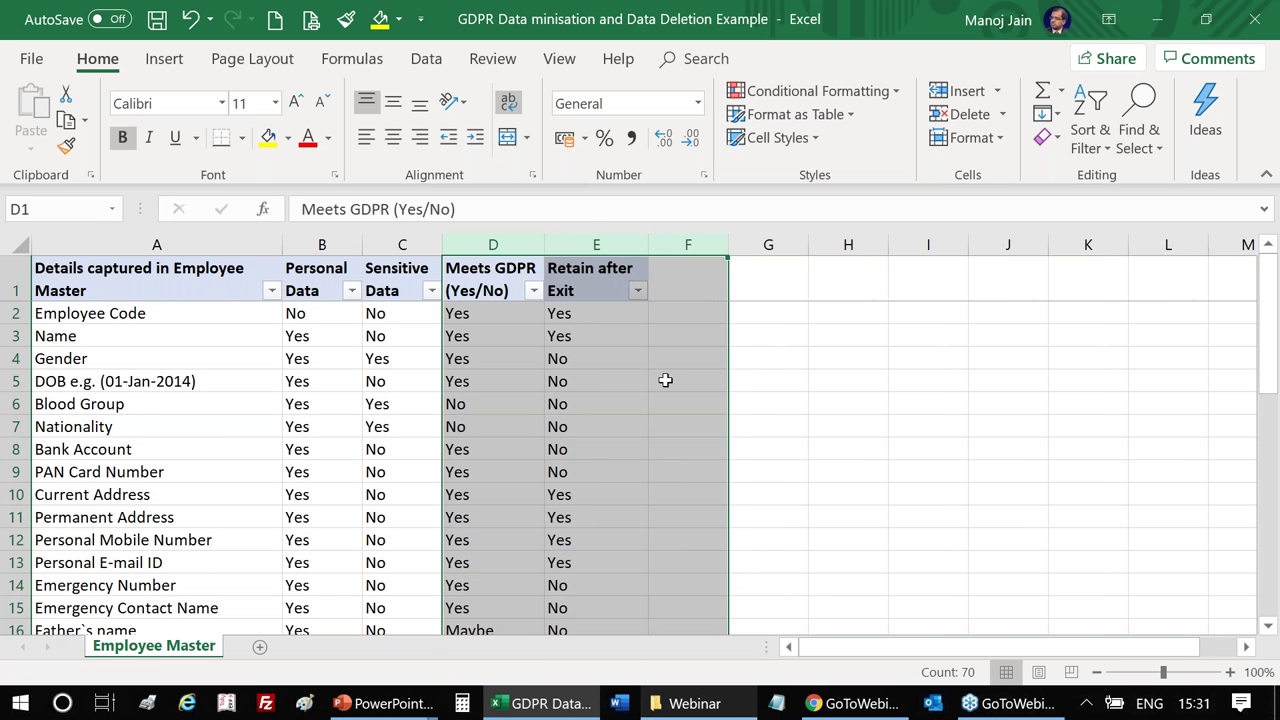
pyautogui.click(636, 310)
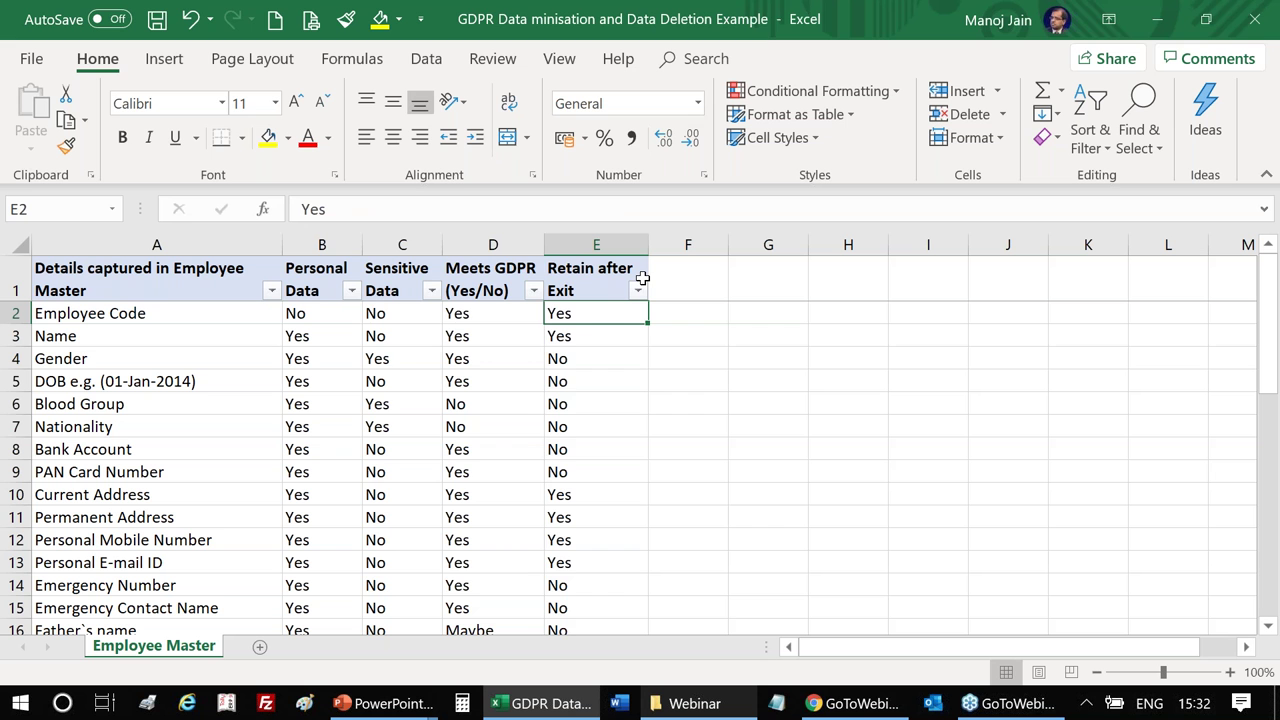
# Filter the Retain after Exit column to show only the No entries.
pyautogui.click(637, 290)
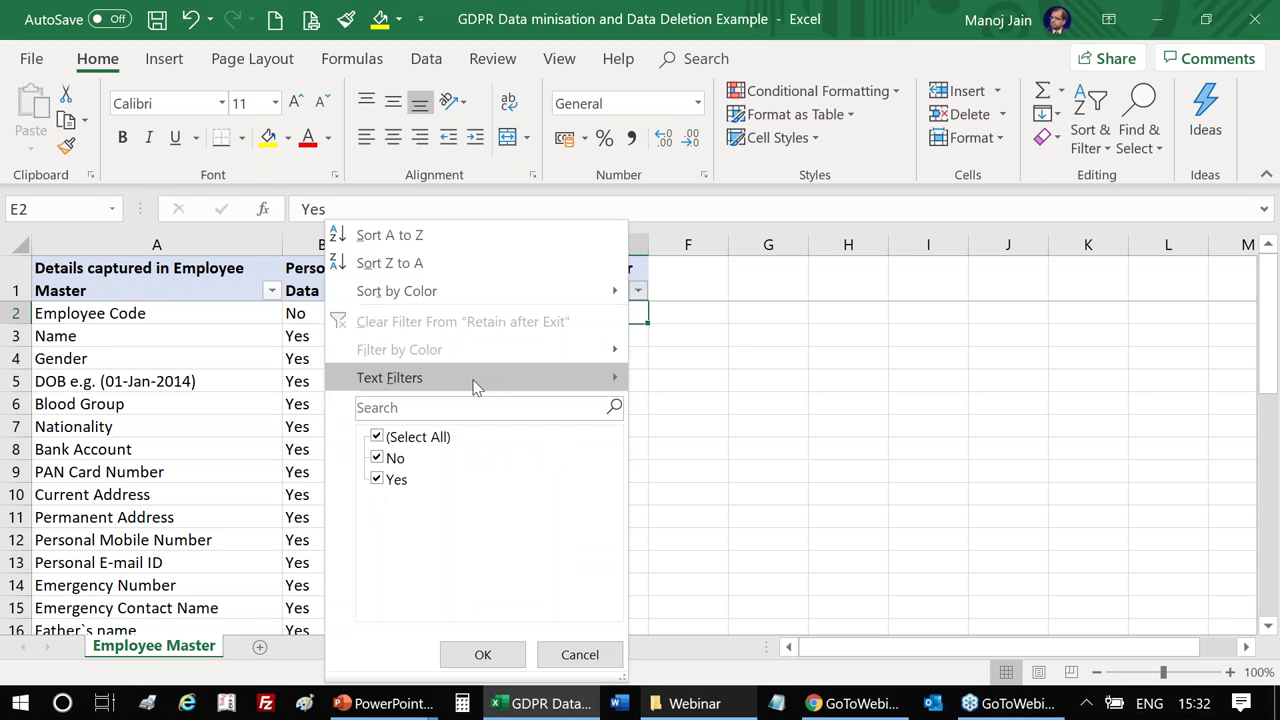
pyautogui.click(396, 479)
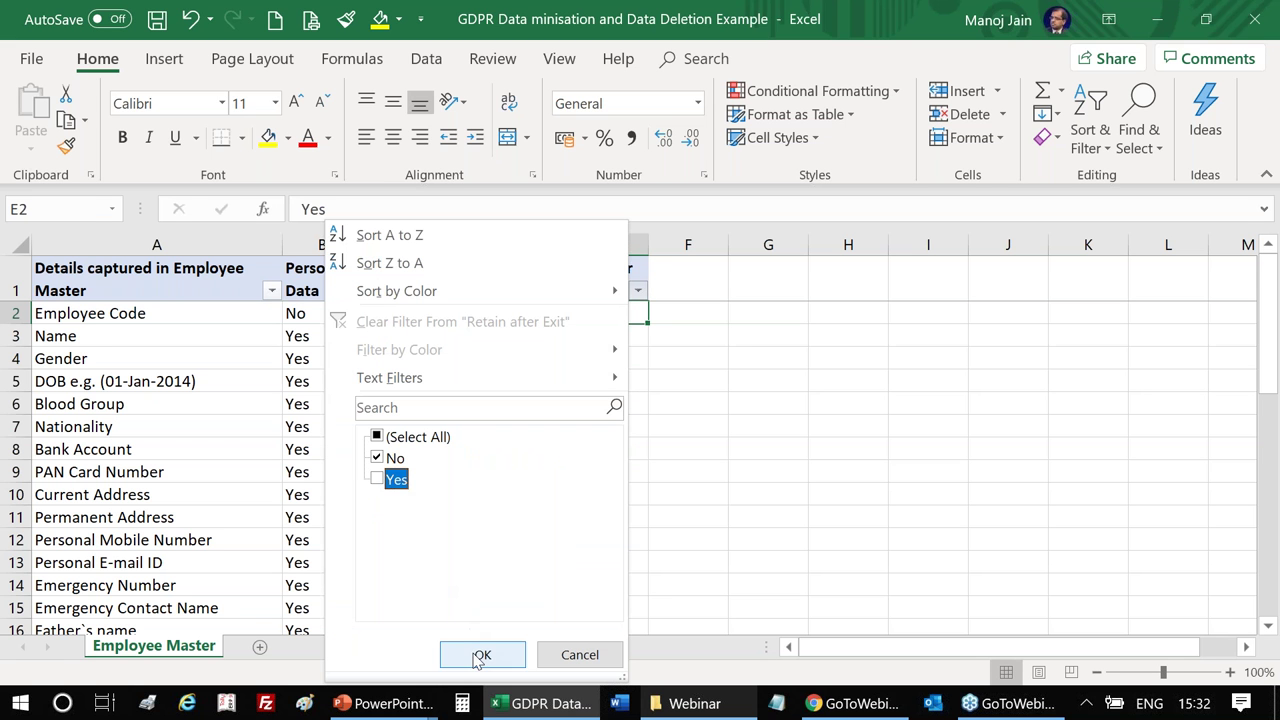
pyautogui.click(481, 655)
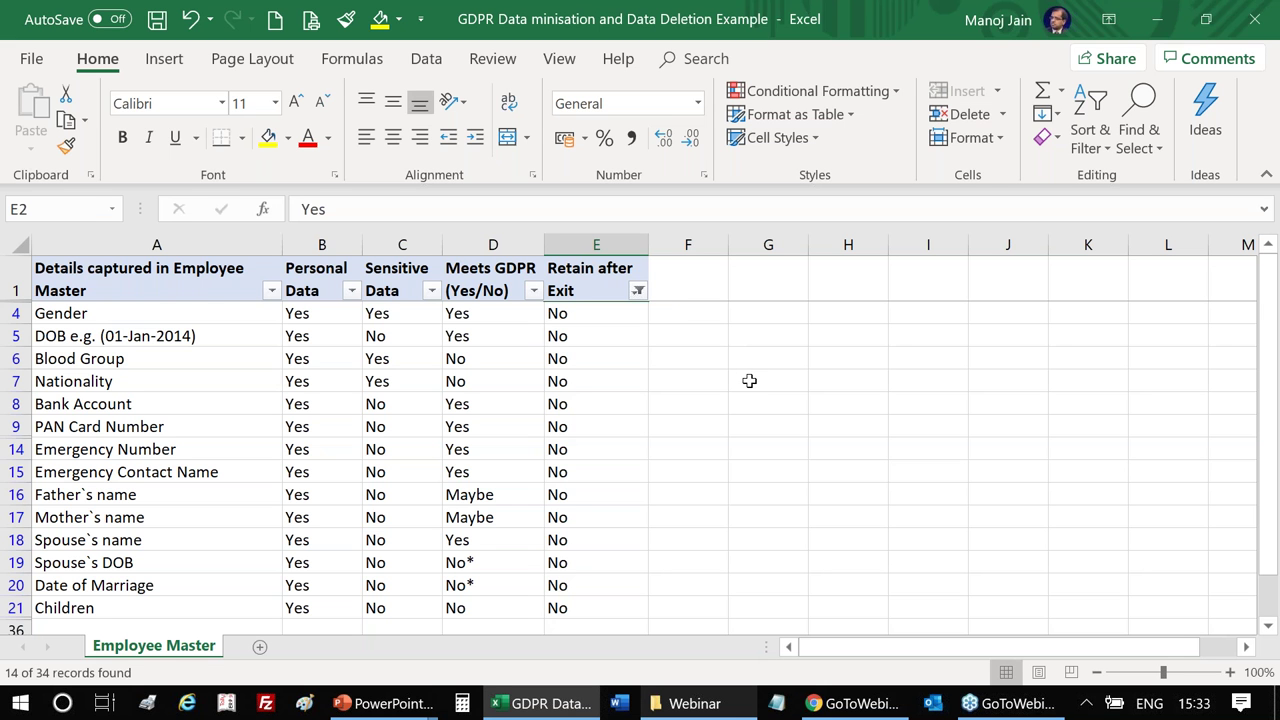
# Switch to the GDPR Webinars presentation in PowerPoint and start the slide show from slide 18, on direct marketing challenges.
pyautogui.click(408, 708)
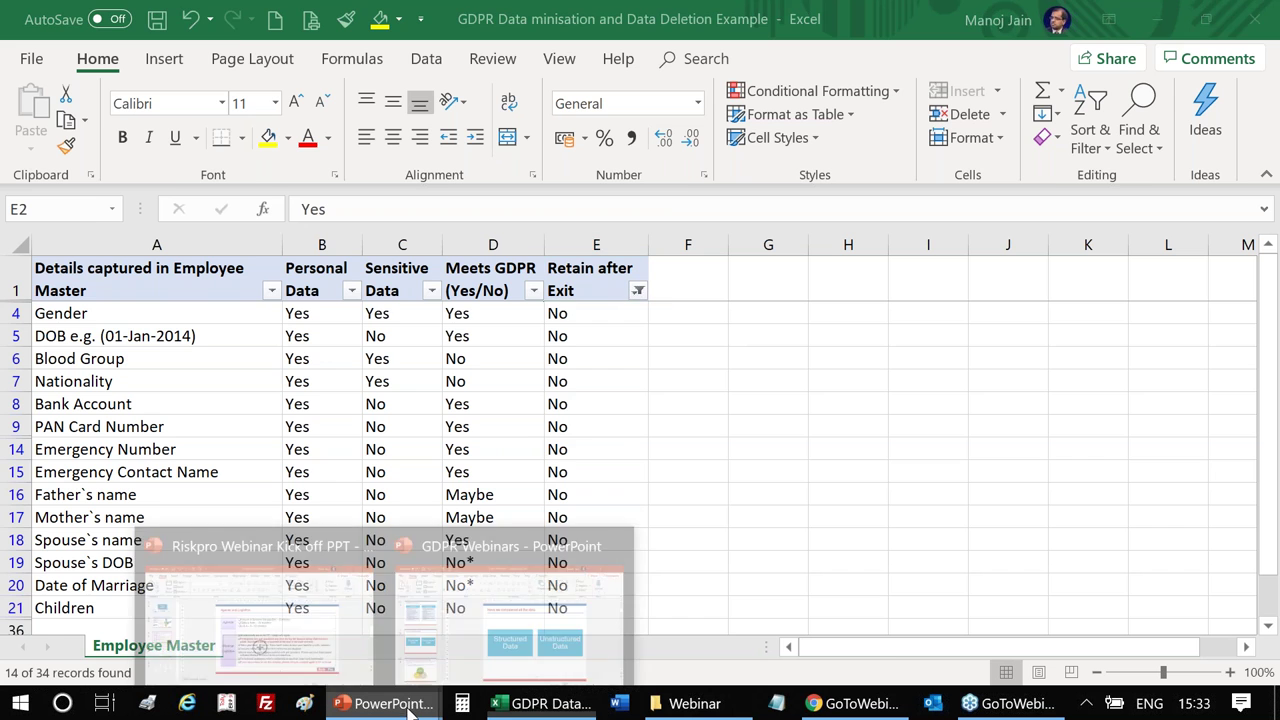
pyautogui.click(522, 612)
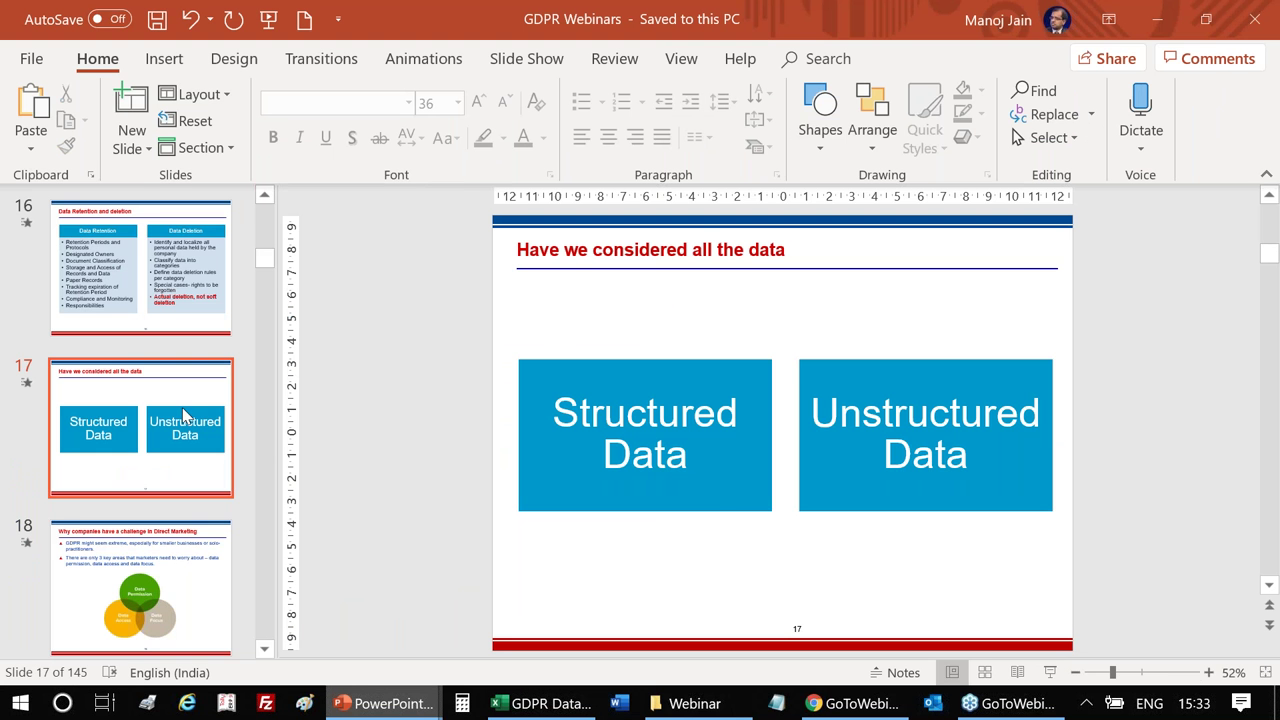
pyautogui.click(178, 590)
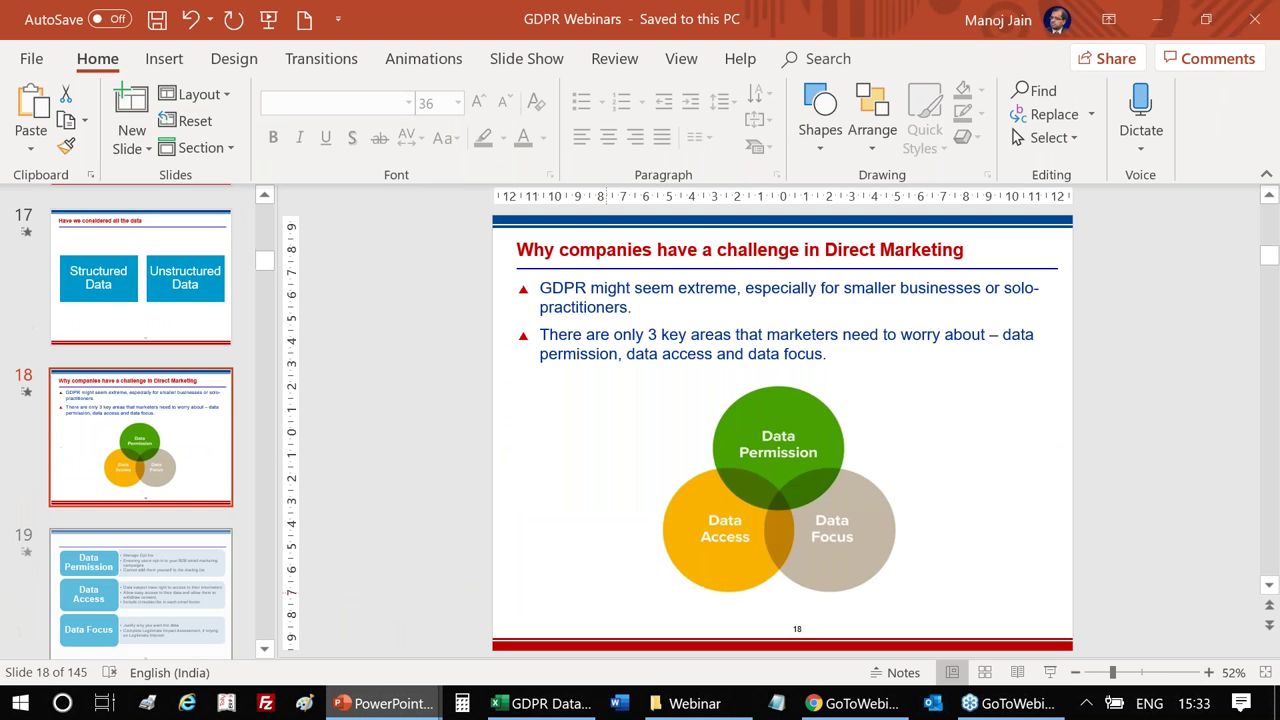
pyautogui.click(1050, 672)
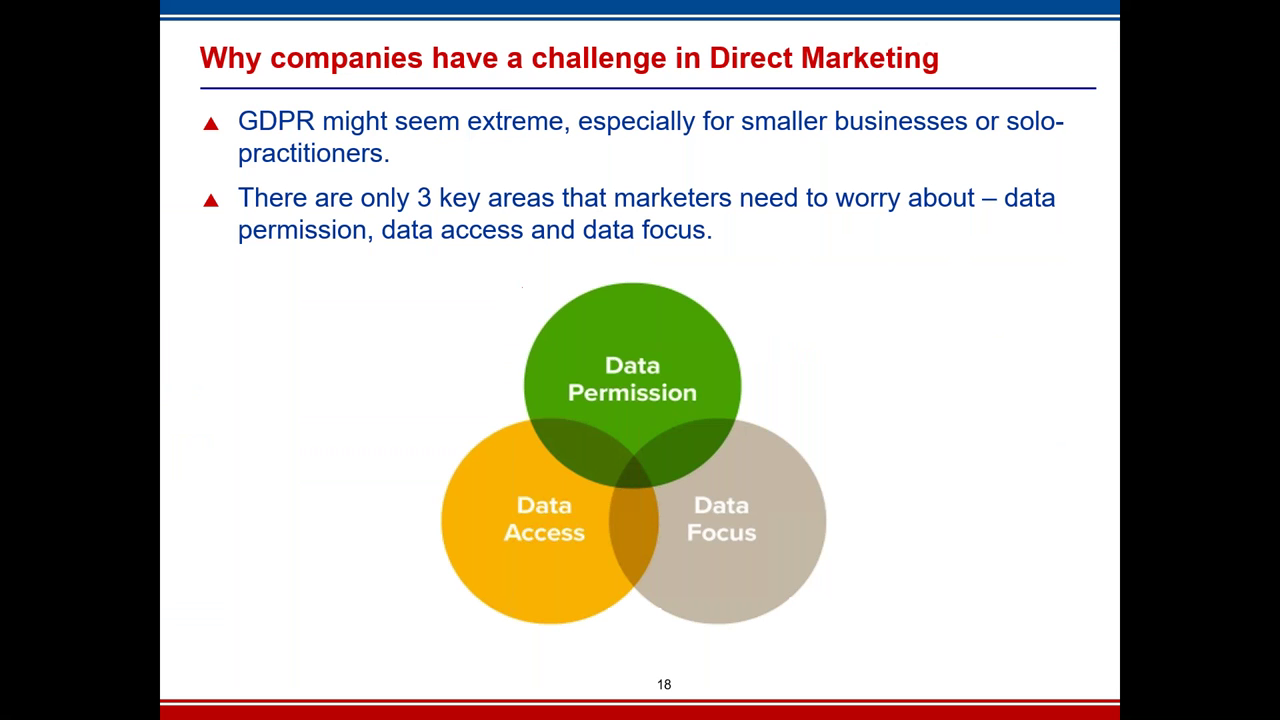